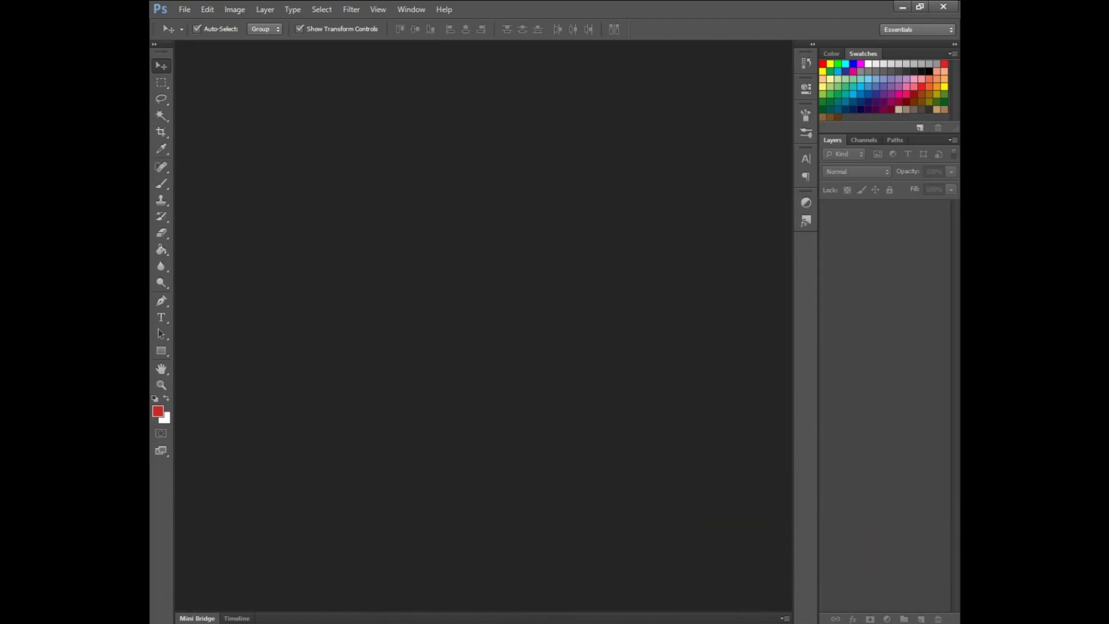
Start a new document named "postingan instagram" and set its height to 1500 pixels
{"action": "key", "text": "ctrl+n"}
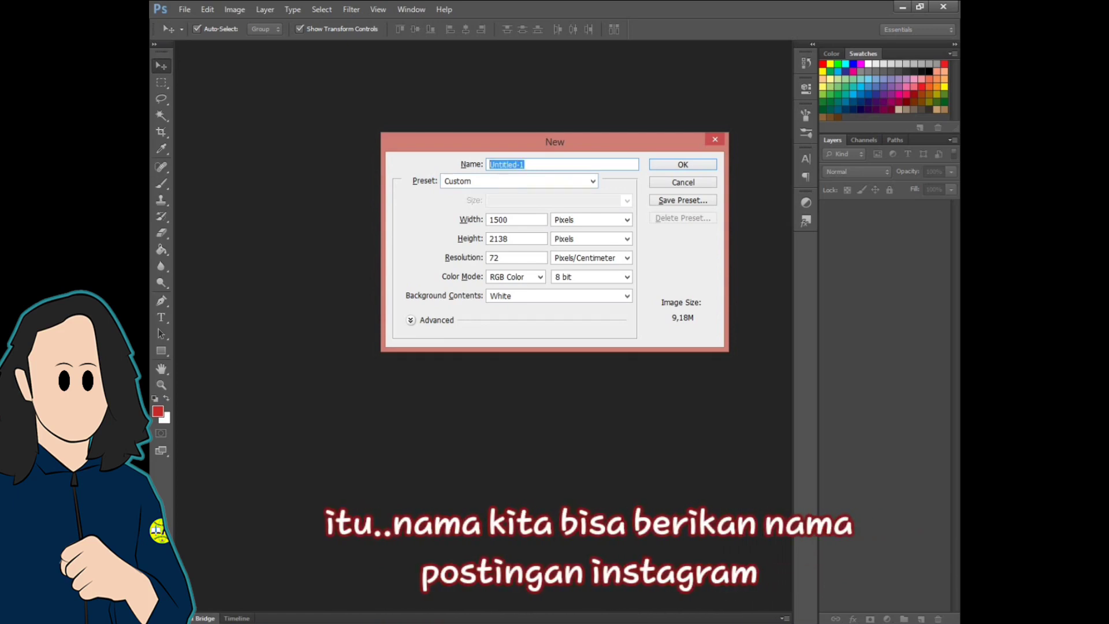
{"action": "type", "text": "postingan "}
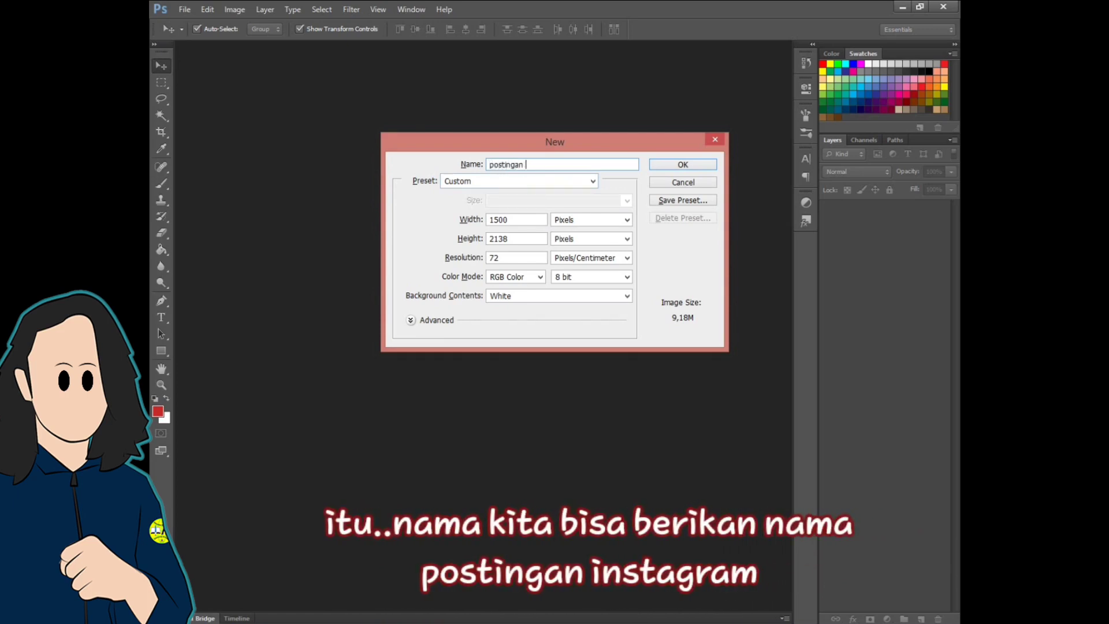
{"action": "type", "text": "instagram"}
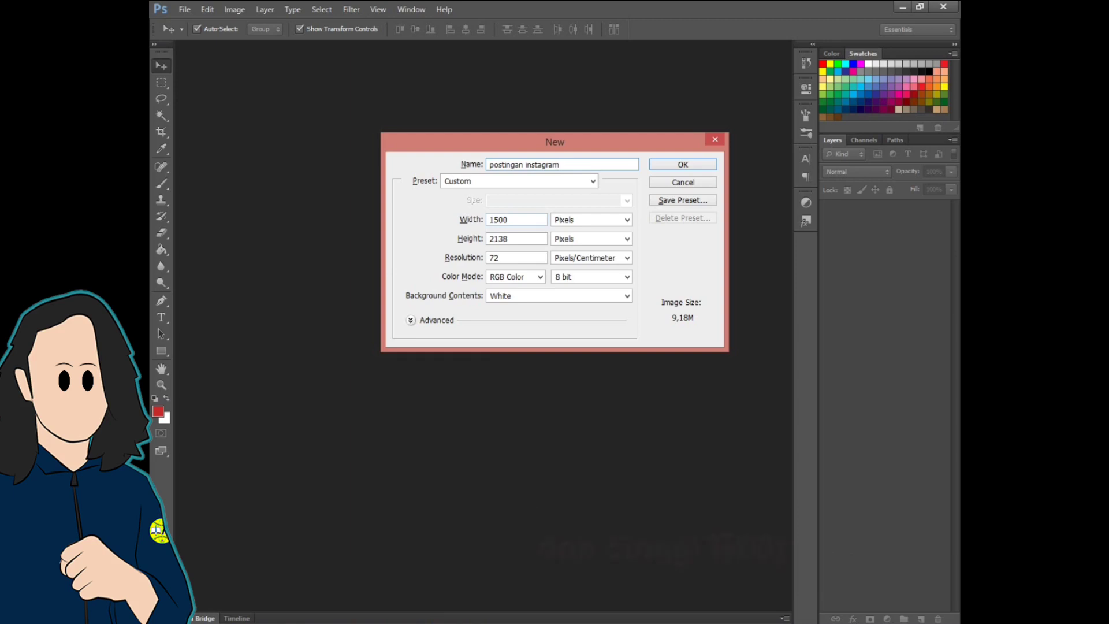
{"action": "key", "text": "ctrl+a"}
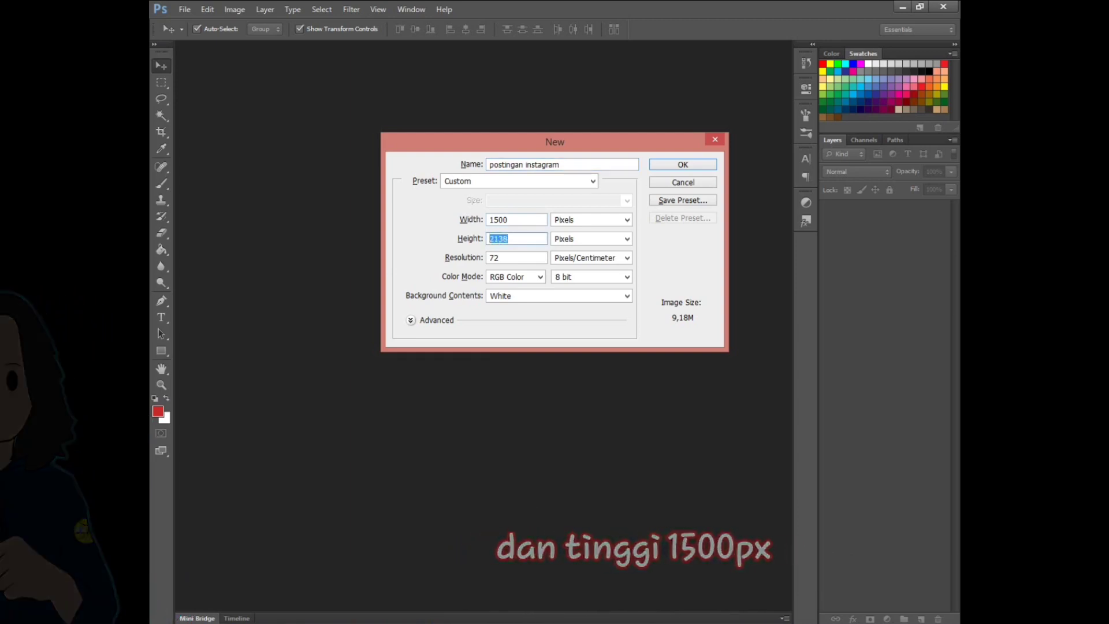
{"action": "type", "text": "1500"}
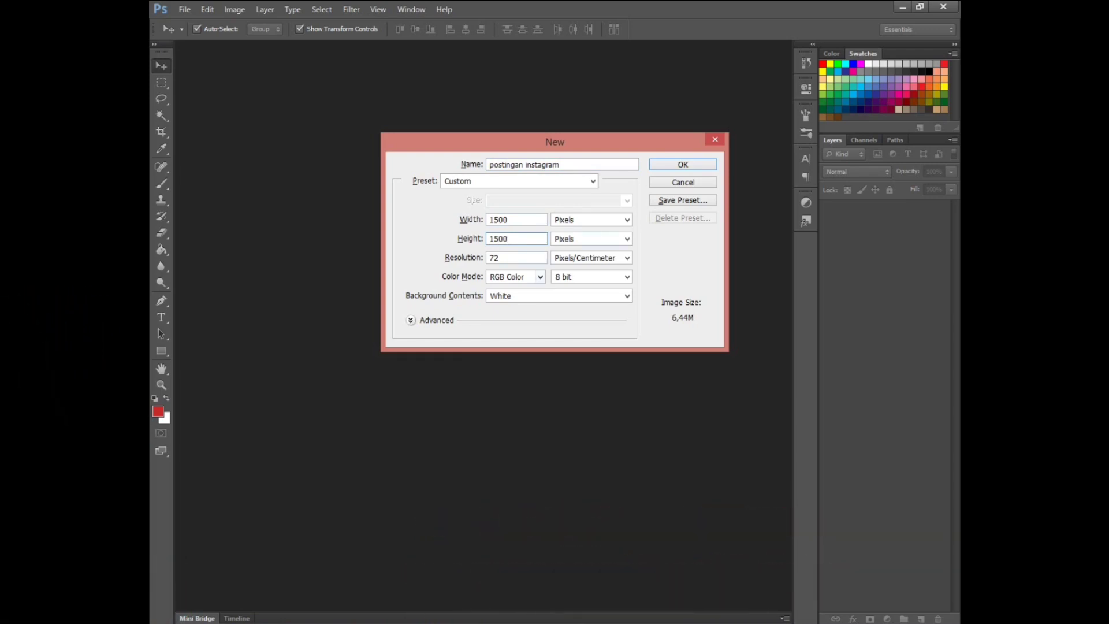
{"action": "left_click", "coordinate": [540, 277]}
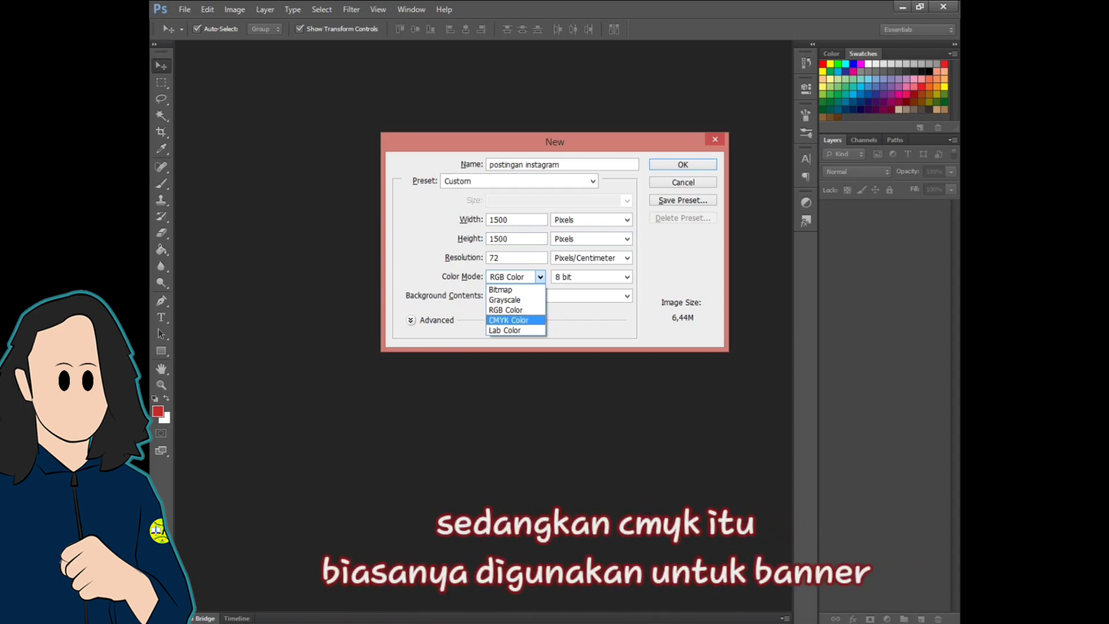
{"action": "left_click", "coordinate": [509, 320]}
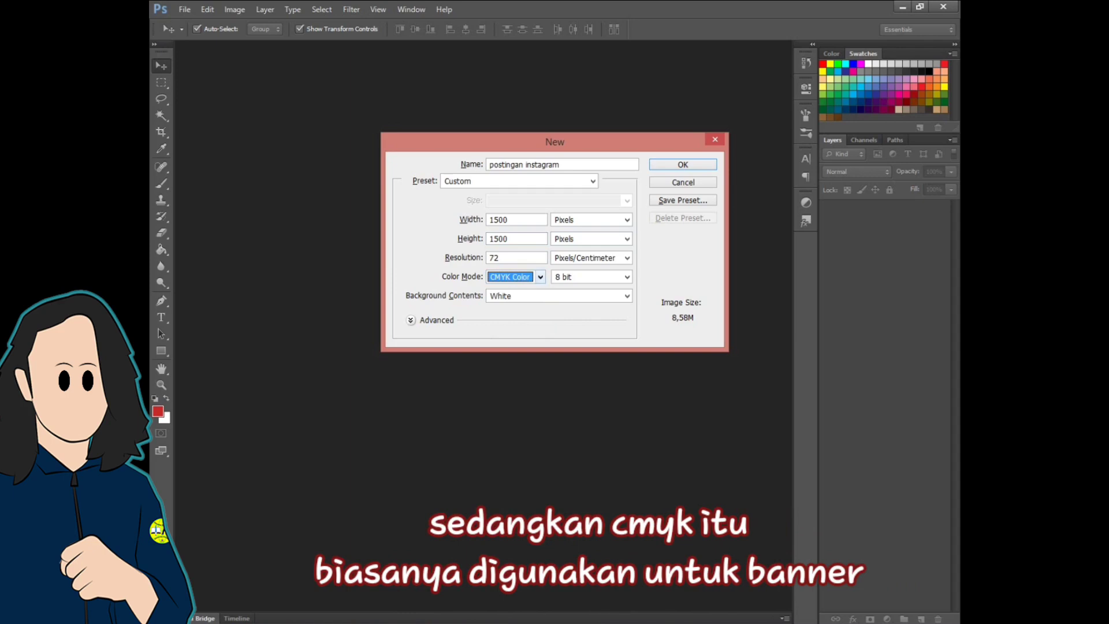
{"action": "left_click", "coordinate": [540, 277]}
{"action": "left_click", "coordinate": [540, 276]}
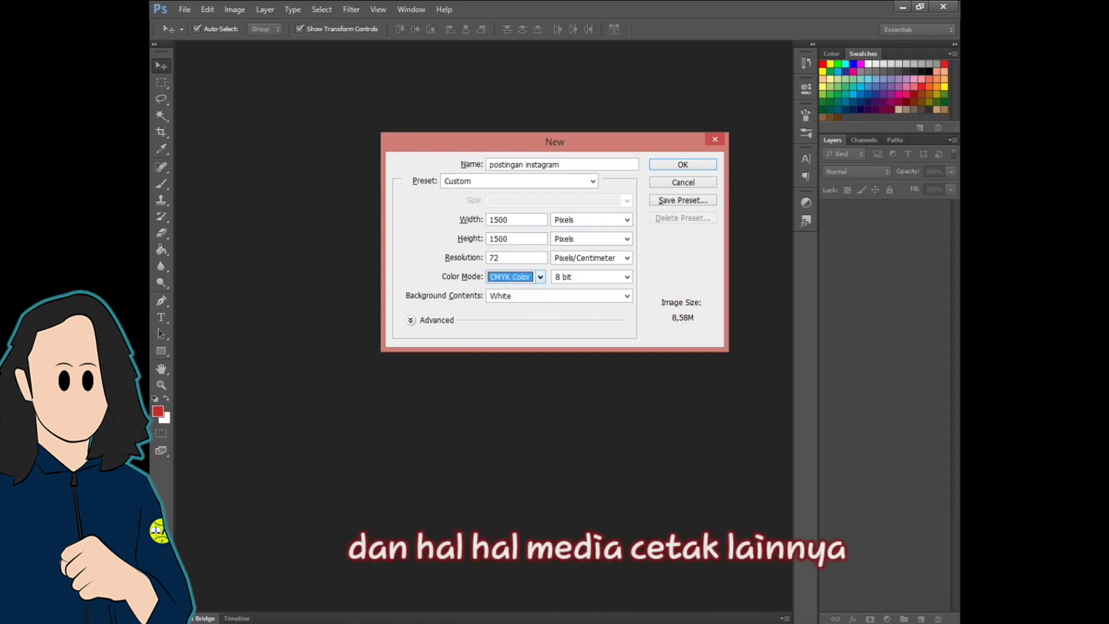
{"action": "left_click", "coordinate": [540, 277]}
{"action": "key", "text": "Return"}
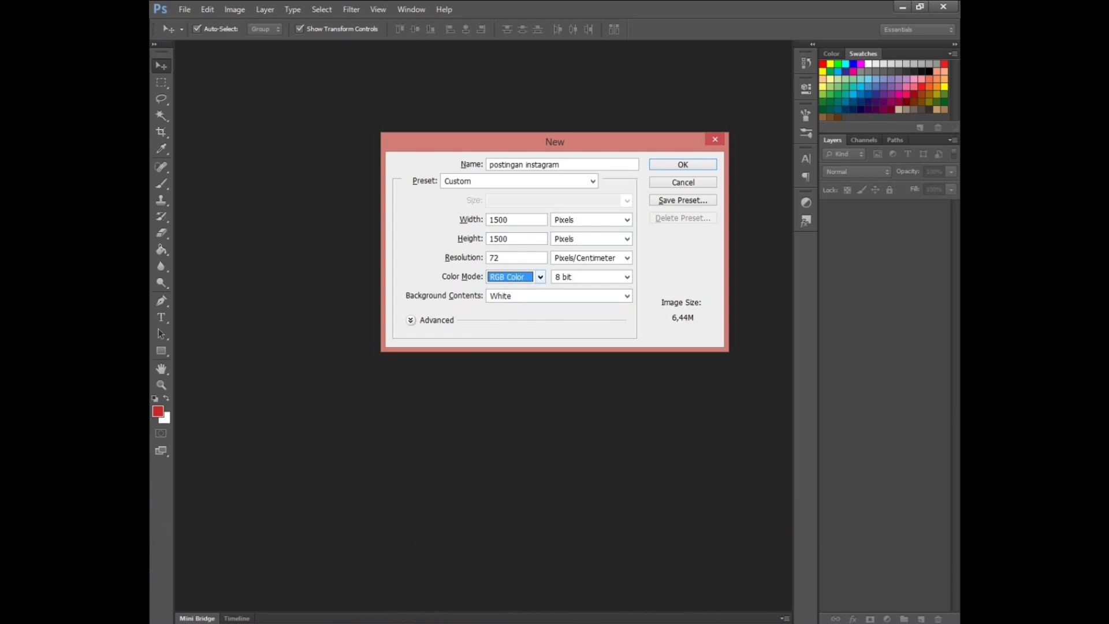
Keep the colour depth at 8 bit and create the document with a white background
{"action": "left_click", "coordinate": [627, 277]}
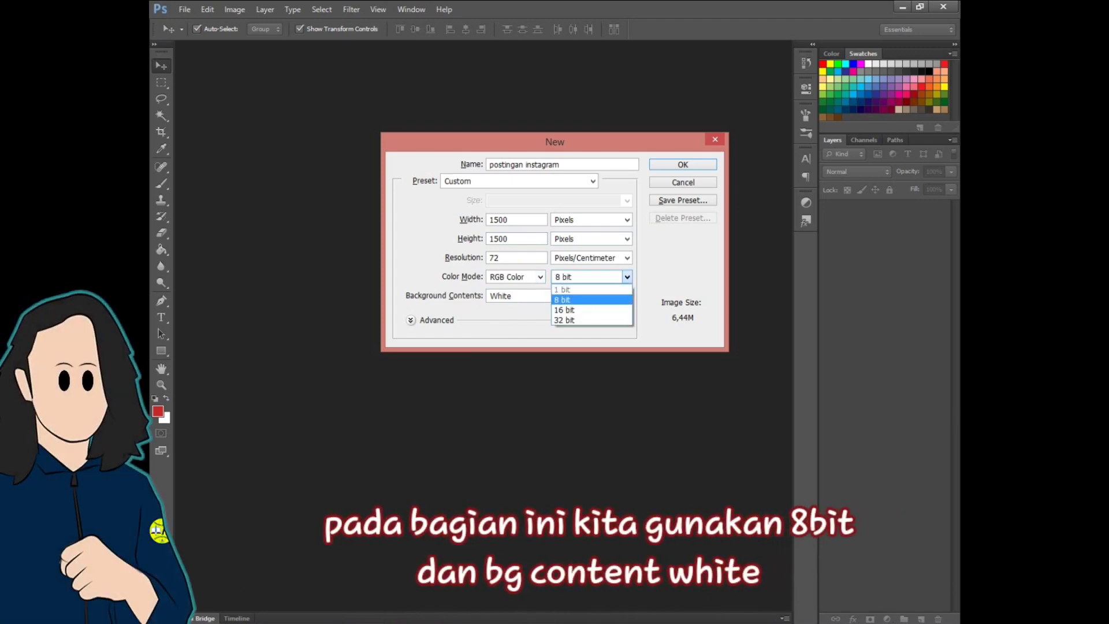
{"action": "left_click", "coordinate": [627, 277]}
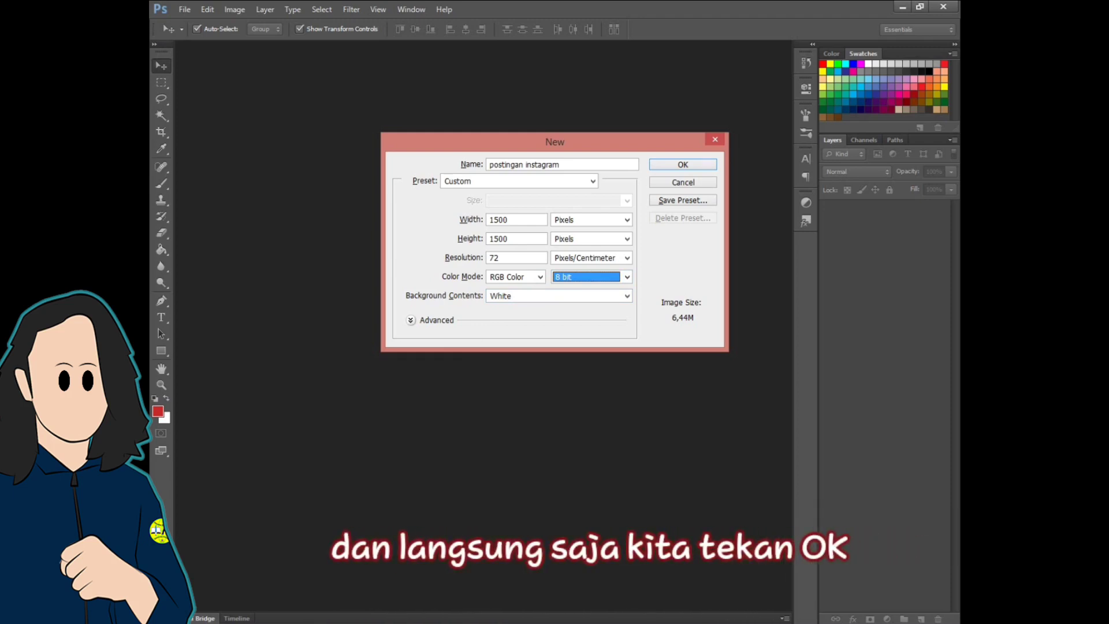
{"action": "key", "text": "Return"}
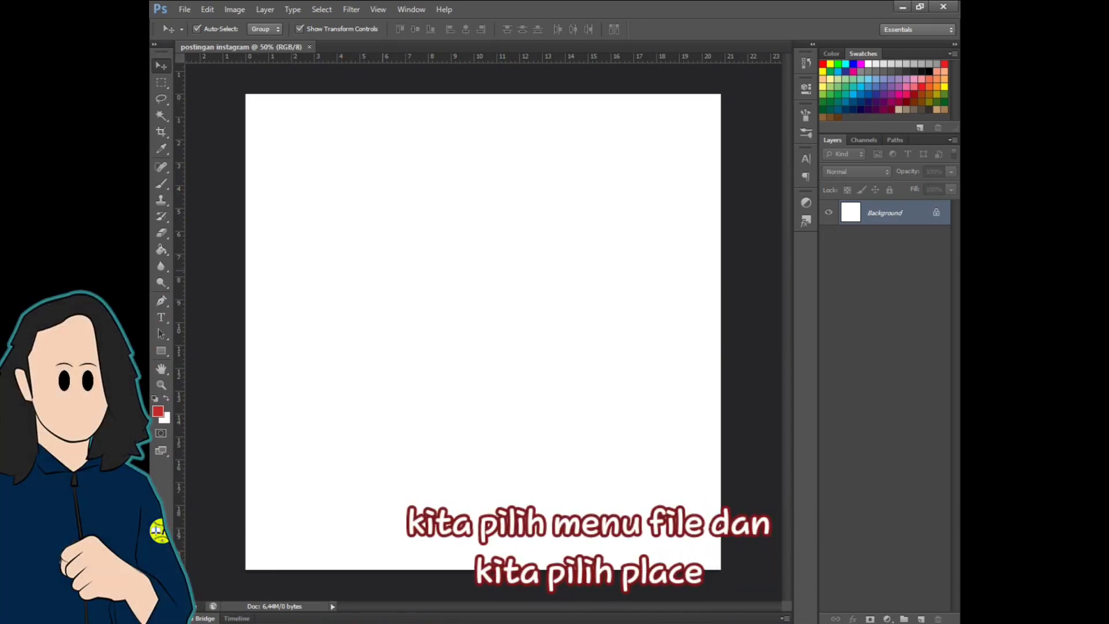
Place the portrait photo with the red backdrop into the document
{"action": "left_click", "coordinate": [184, 9]}
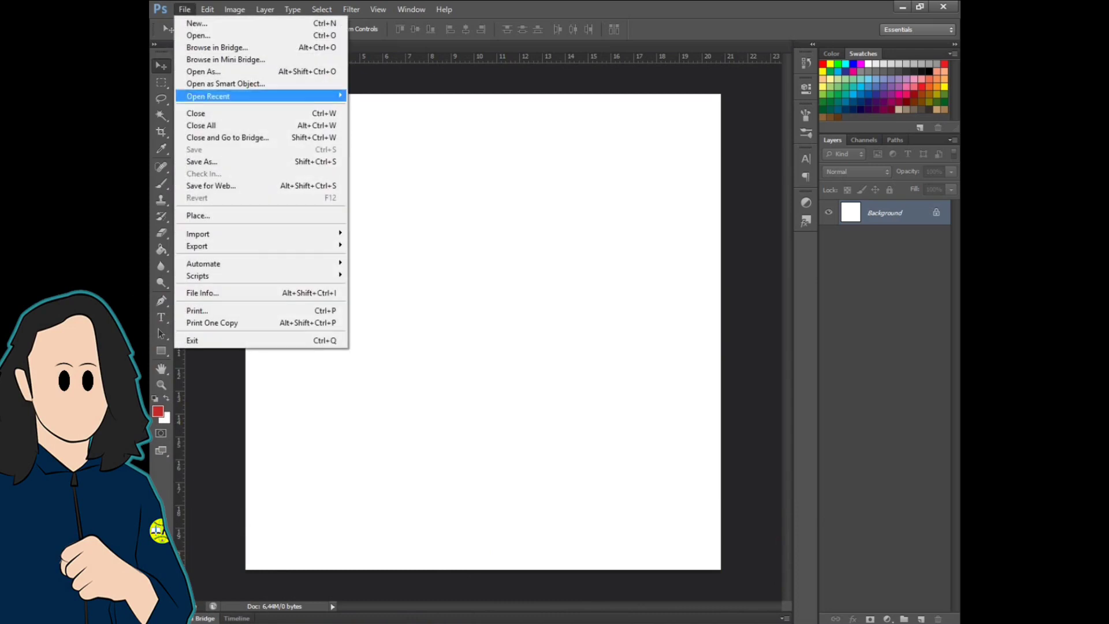
{"action": "left_click", "coordinate": [198, 215]}
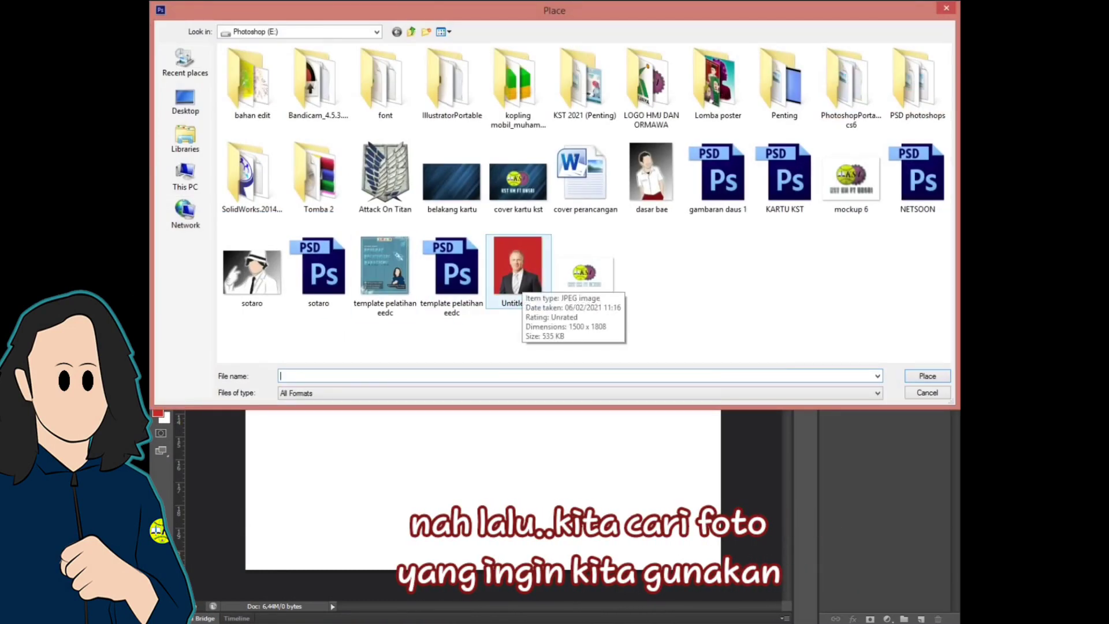
{"action": "double_click", "coordinate": [518, 272]}
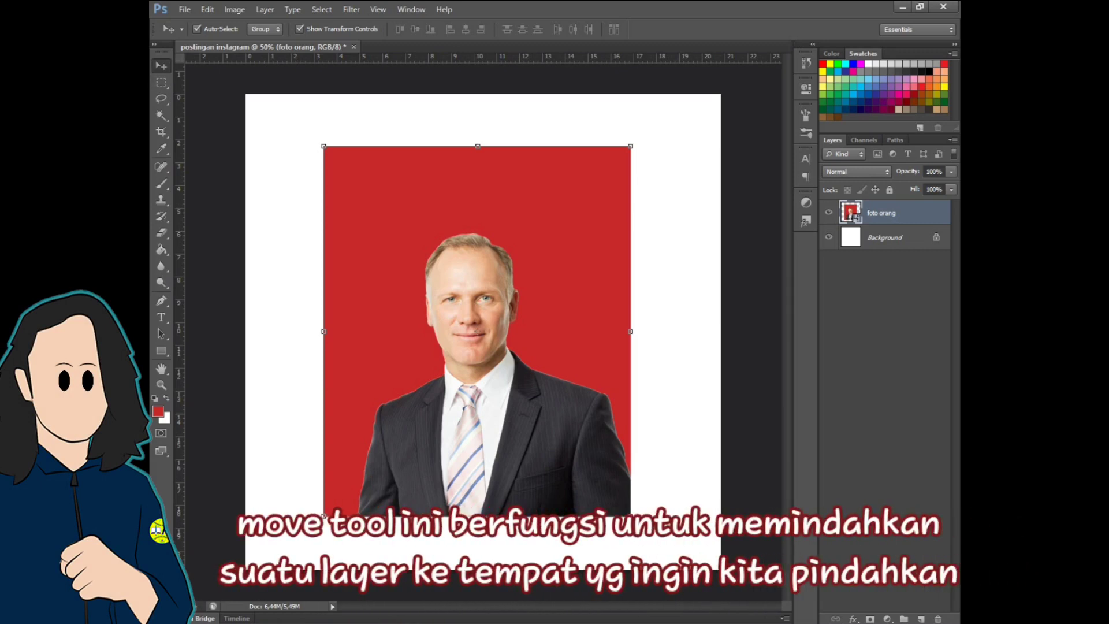
Scale the placed portrait down to less than half the canvas width and centre it on the canvas
{"action": "left_click_drag", "start_coordinate": [585, 336], "coordinate": [555, 328]}
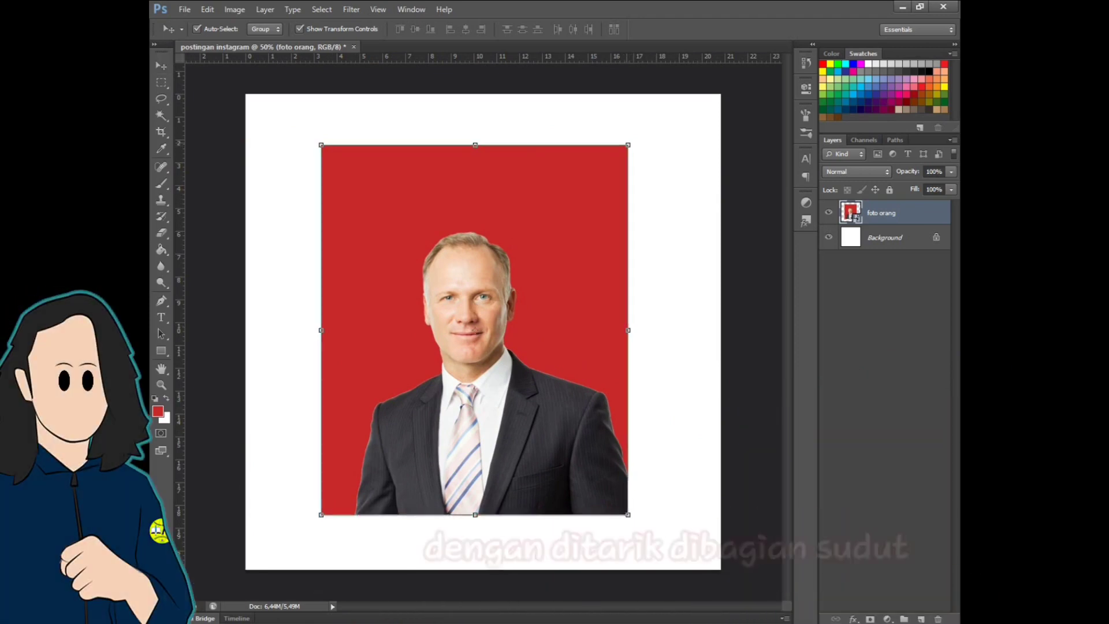
{"action": "left_click_drag", "start_coordinate": [628, 145], "coordinate": [564, 202]}
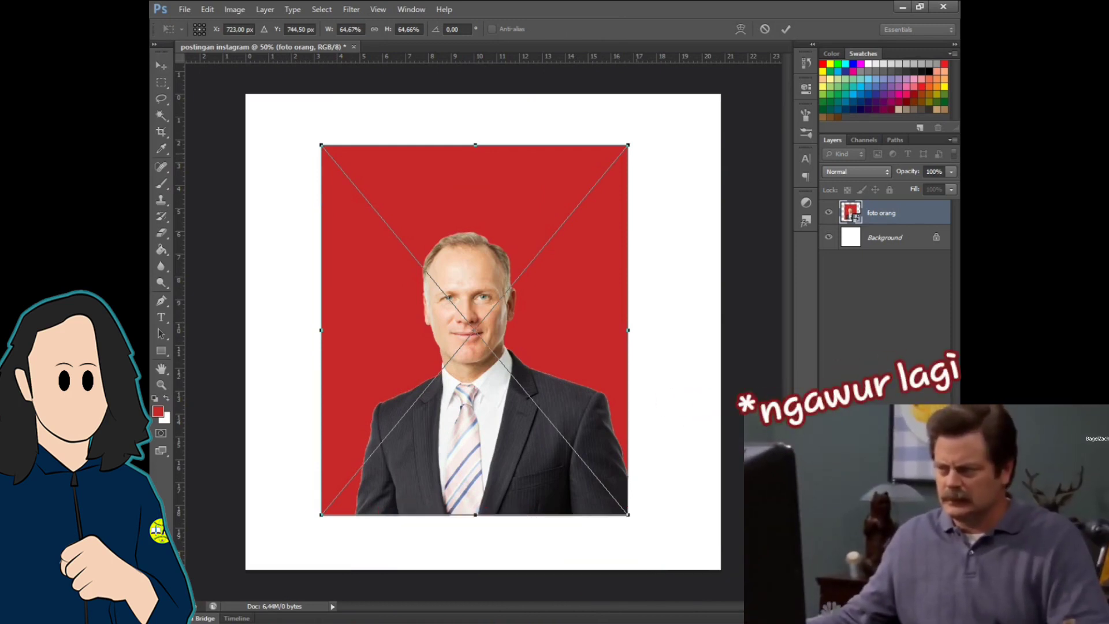
{"action": "left_click_drag", "start_coordinate": [627, 145], "coordinate": [509, 287]}
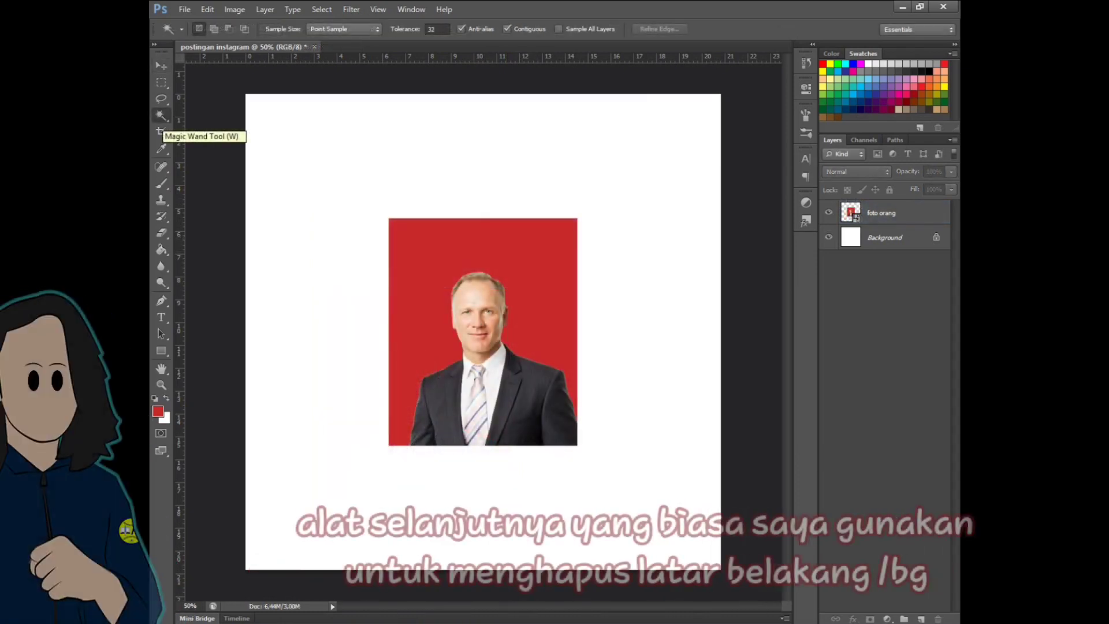
Select the red backdrop on the foto orang layer with the Magic Wand tool and try to delete it
{"action": "right_click", "coordinate": [162, 117]}
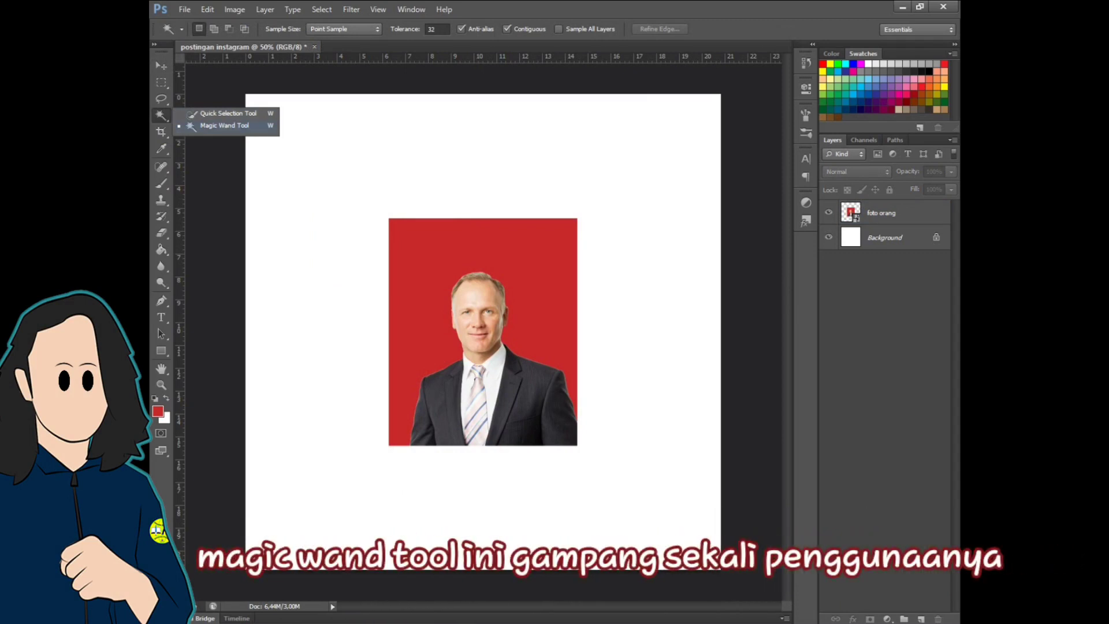
{"action": "left_click", "coordinate": [224, 125]}
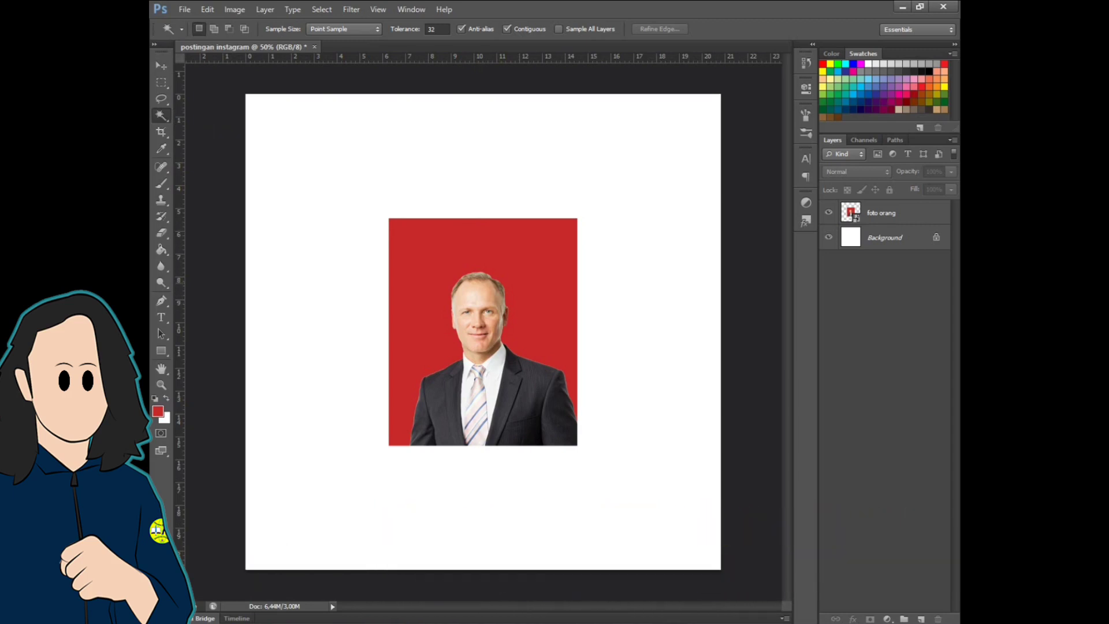
{"action": "left_click", "coordinate": [894, 213]}
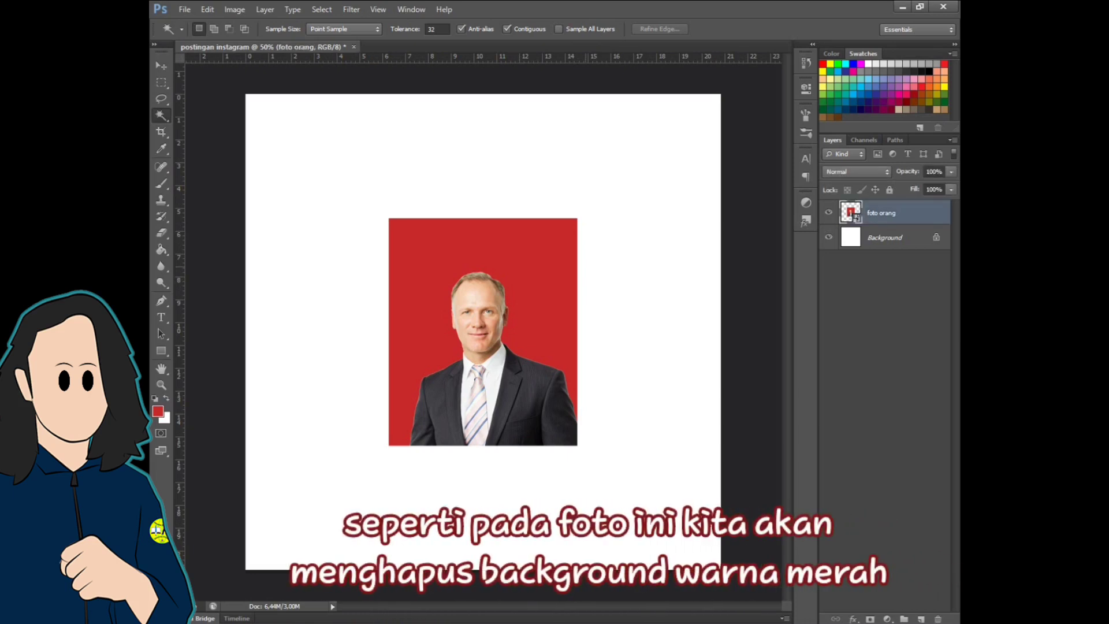
{"action": "left_click", "coordinate": [537, 276]}
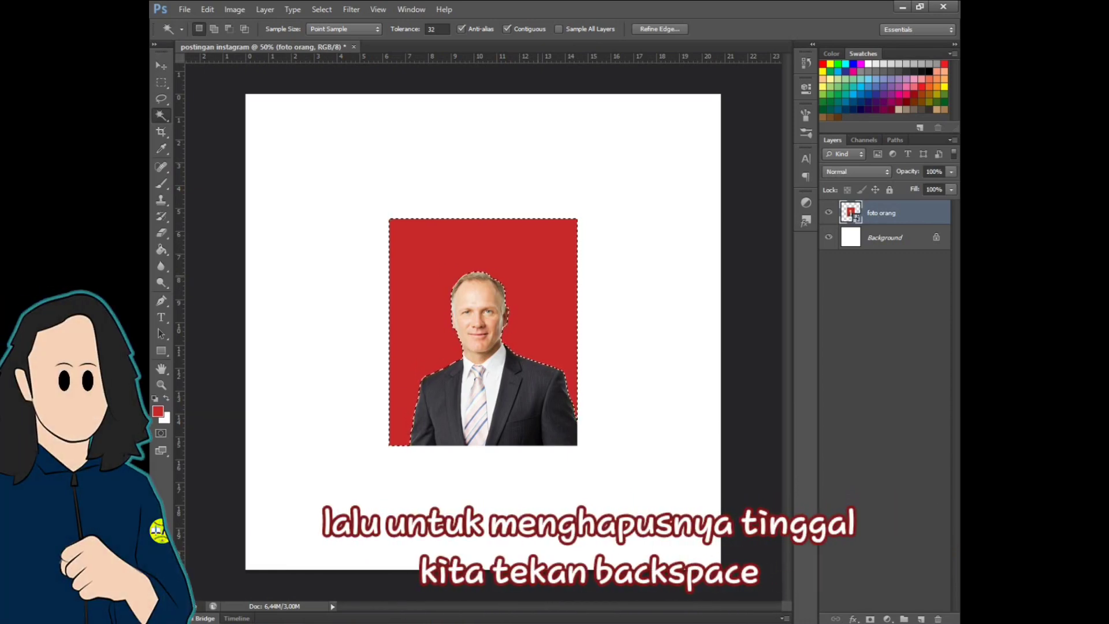
{"action": "key", "text": "BackSpace"}
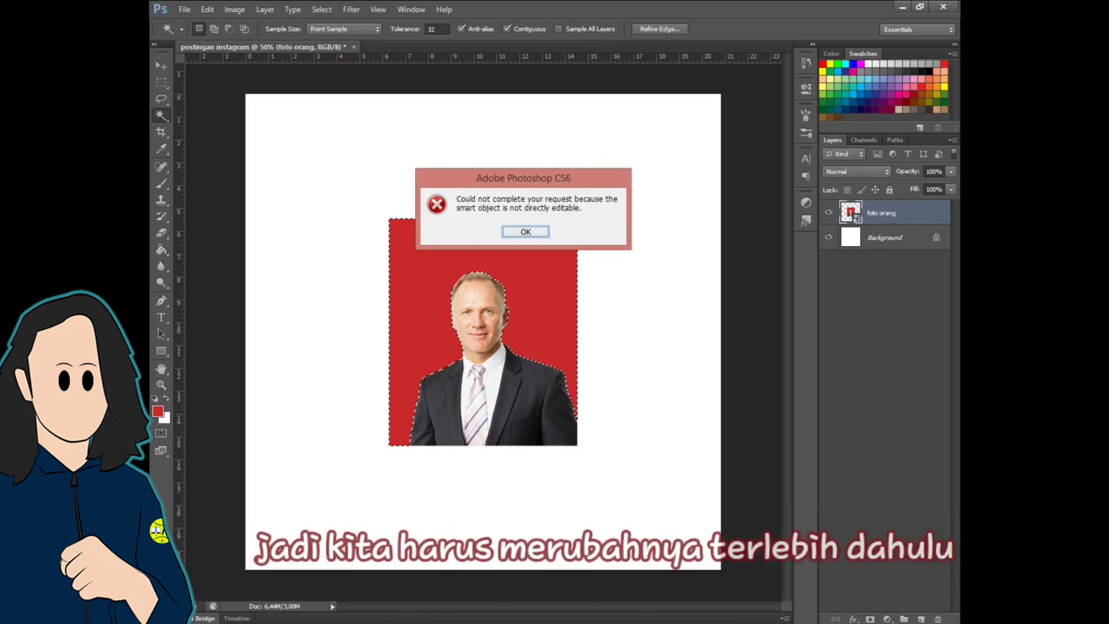
{"action": "key", "text": "Return"}
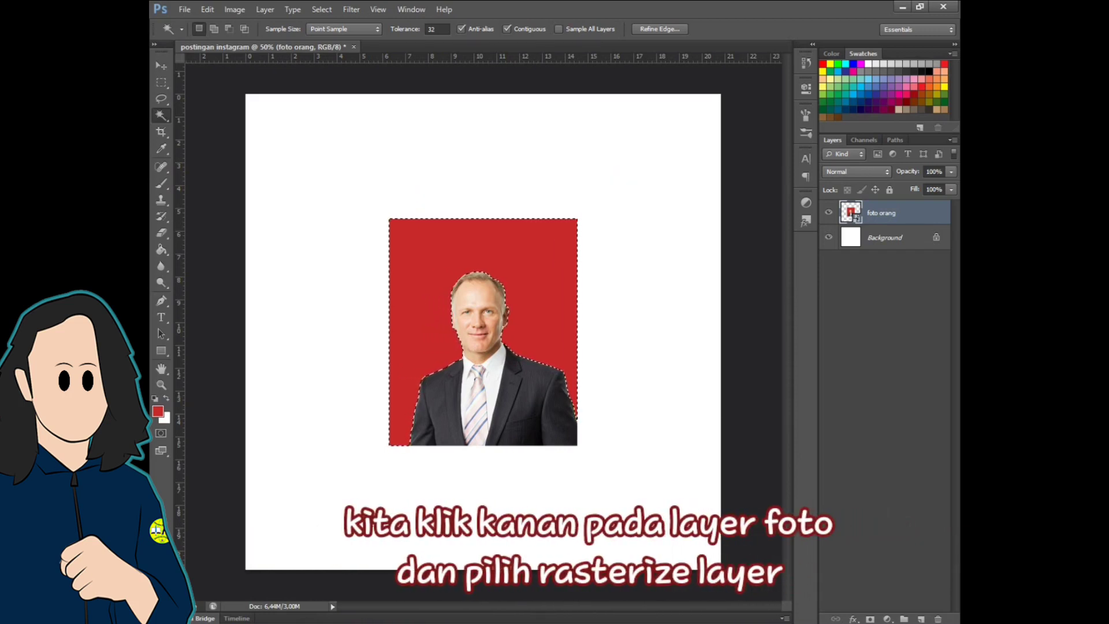
Rasterize the foto orang layer and delete its selected red backdrop, leaving nothing selected
{"action": "right_click", "coordinate": [898, 212]}
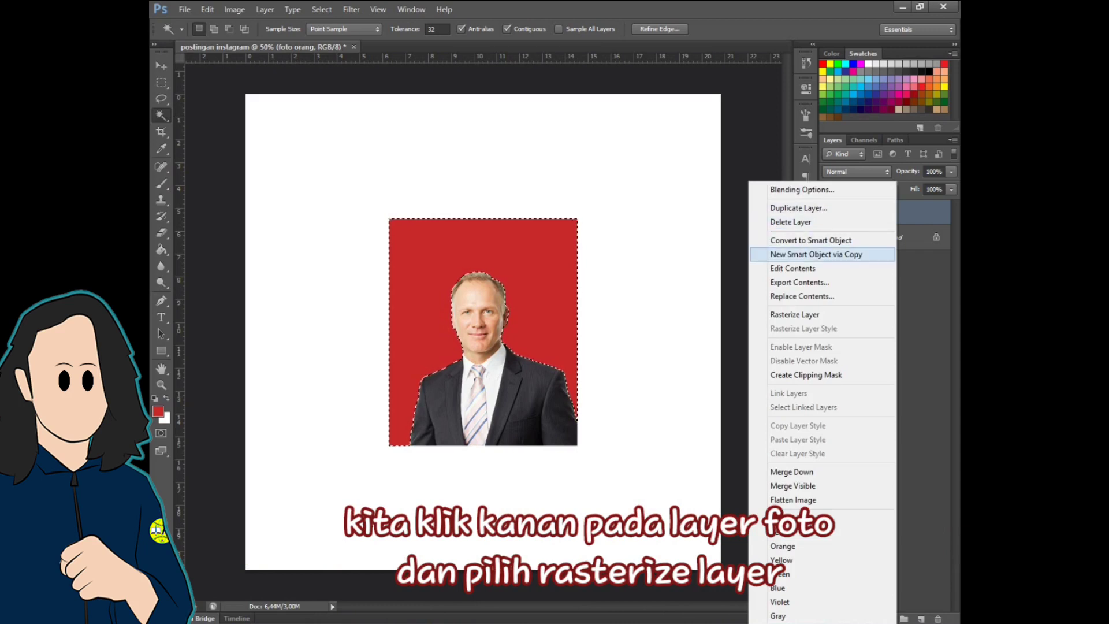
{"action": "left_click", "coordinate": [795, 315]}
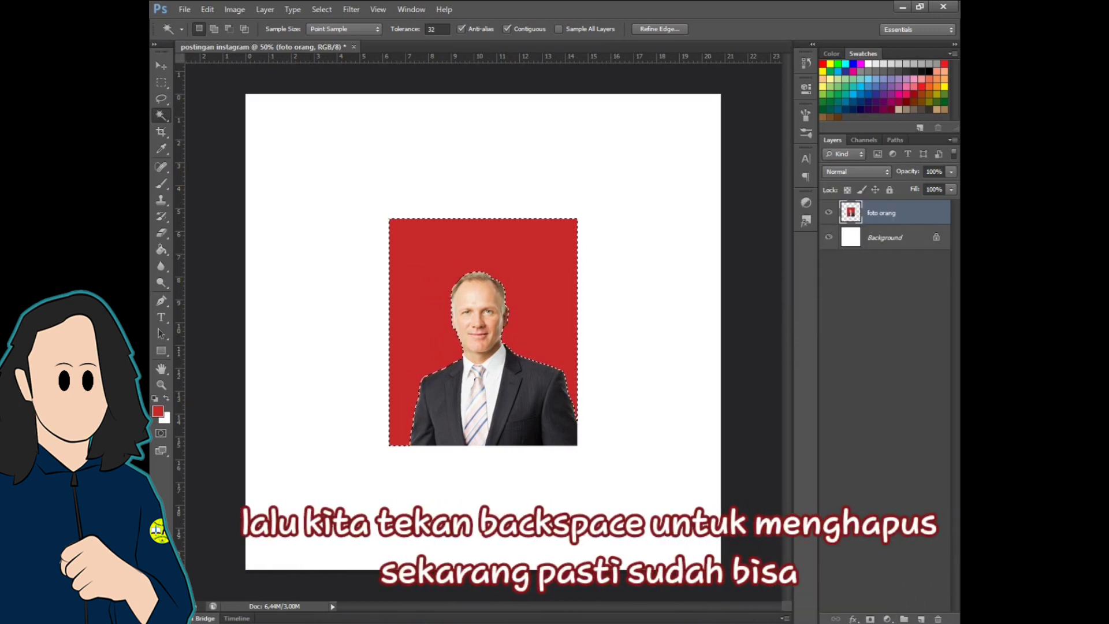
{"action": "key", "text": "ctrl+z"}
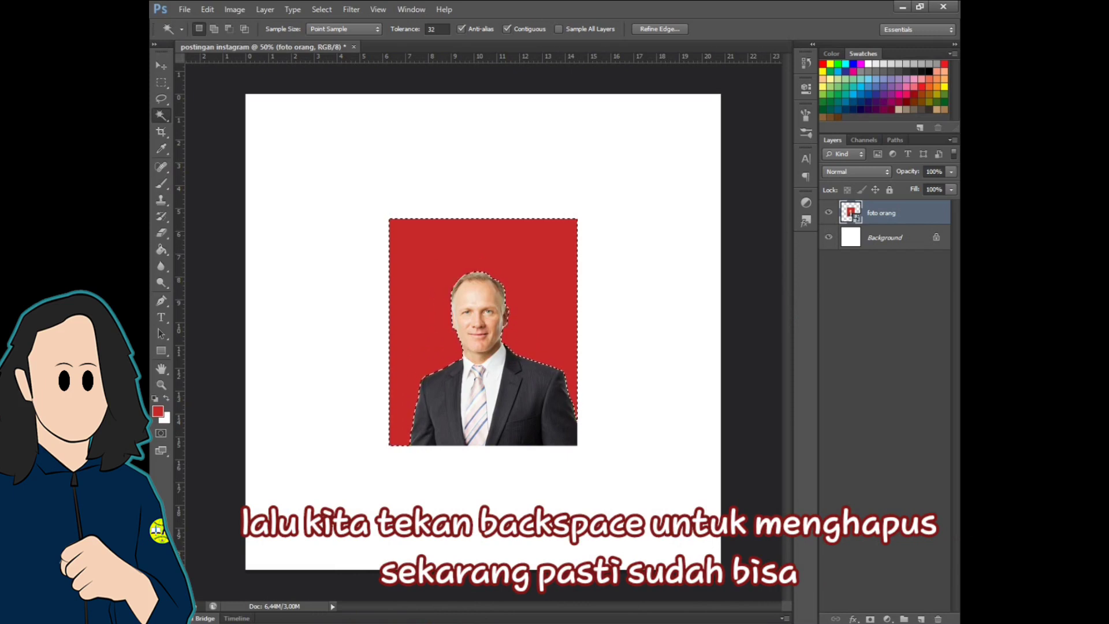
{"action": "key", "text": "ctrl+z"}
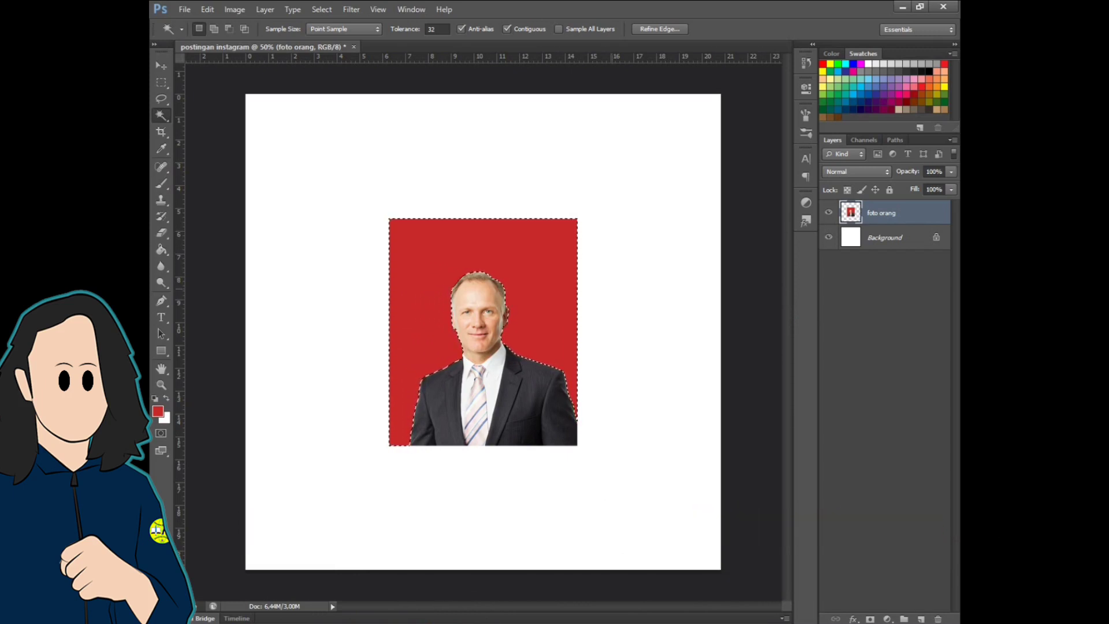
{"action": "key", "text": "Delete"}
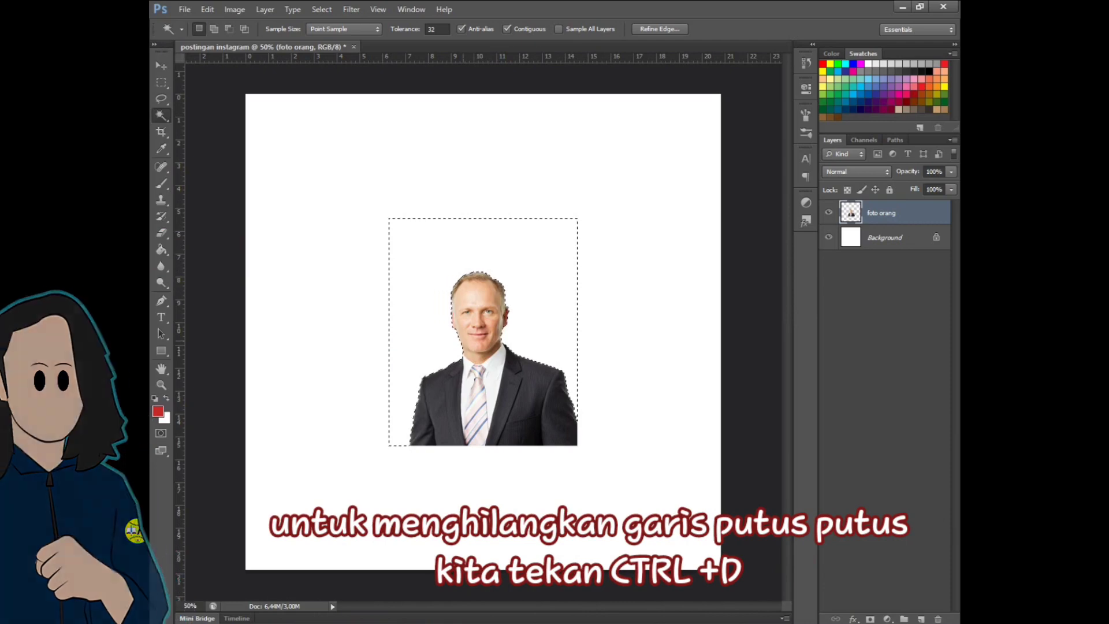
{"action": "key", "text": "ctrl+d"}
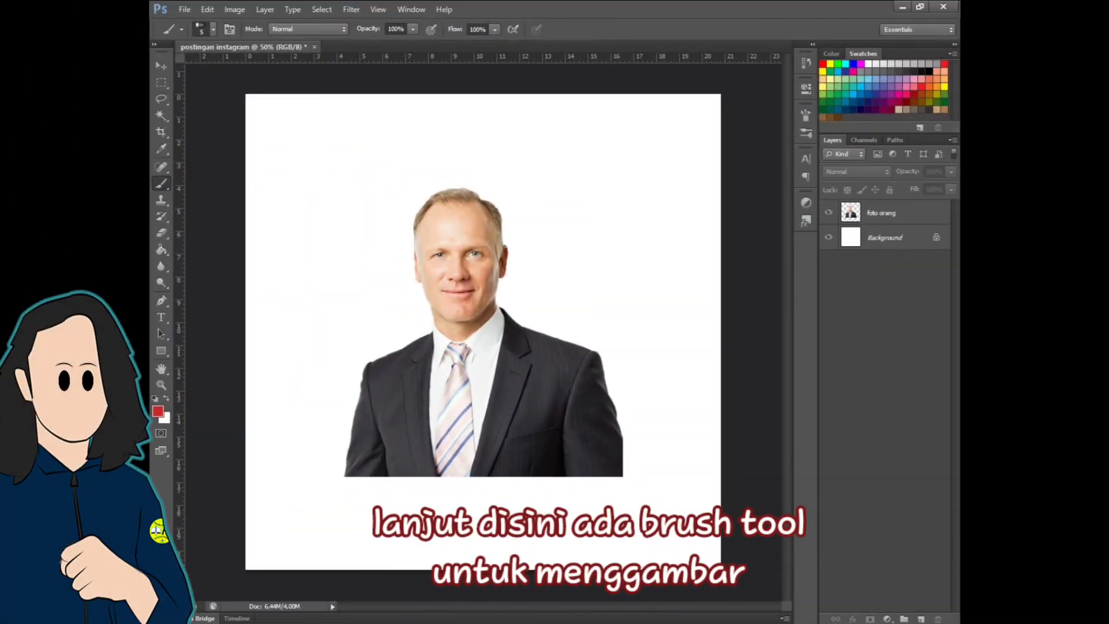
Browse the available tip presets of the Brush tool
{"action": "left_click", "coordinate": [213, 29]}
{"action": "left_click", "coordinate": [213, 29]}
{"action": "left_click", "coordinate": [213, 30]}
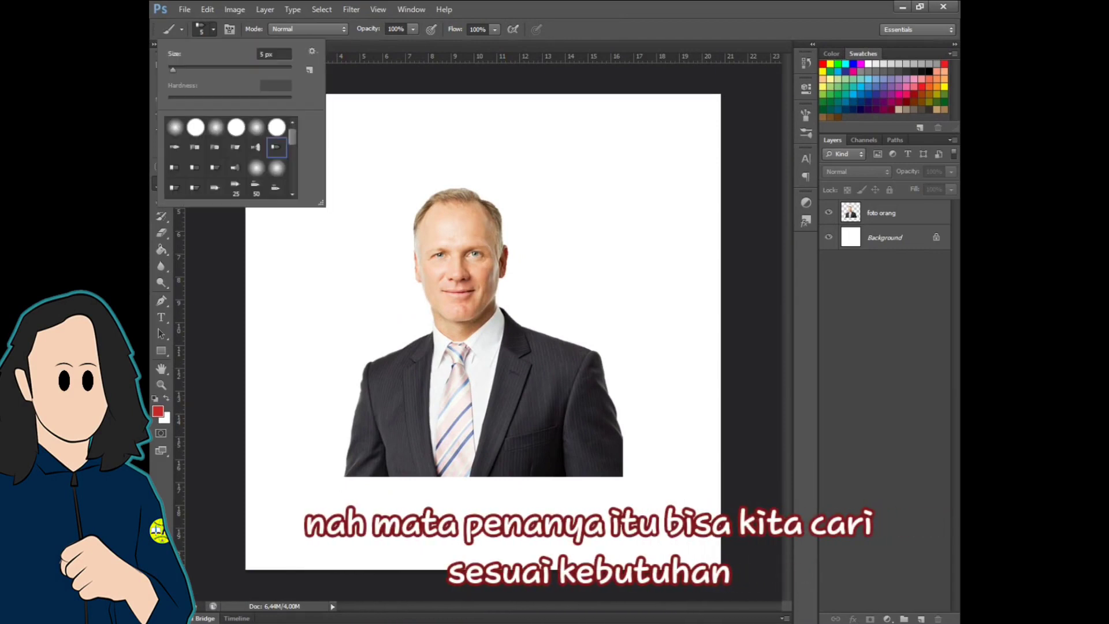
{"action": "scroll", "coordinate": [231, 158], "scroll_direction": "down", "scroll_amount": 6}
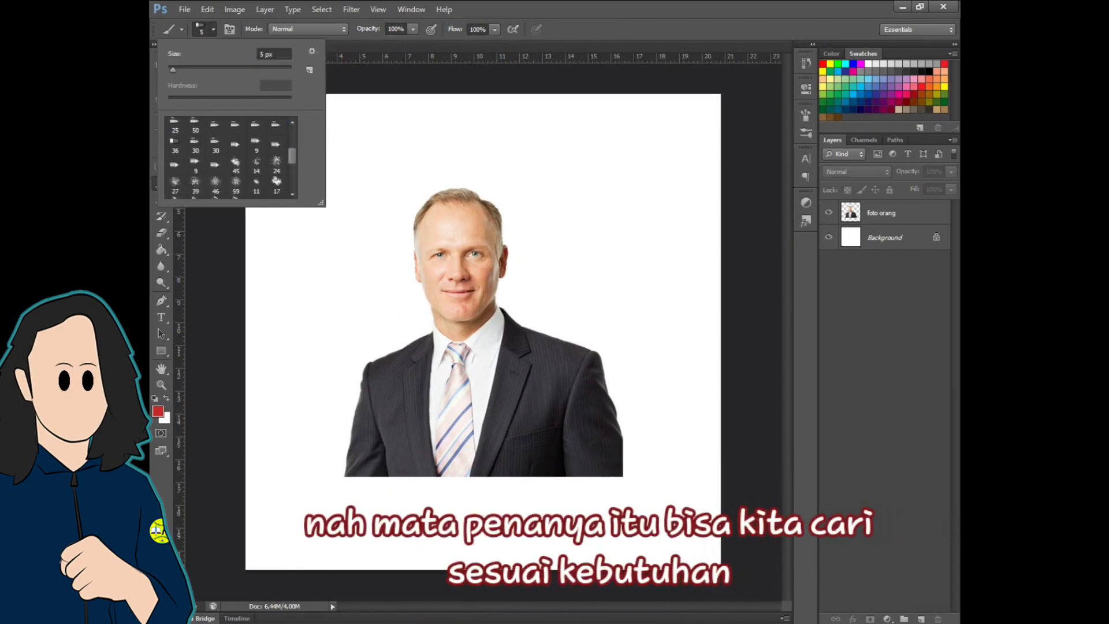
{"action": "scroll", "coordinate": [231, 158], "scroll_direction": "up", "scroll_amount": 6}
{"action": "left_click", "coordinate": [213, 30]}
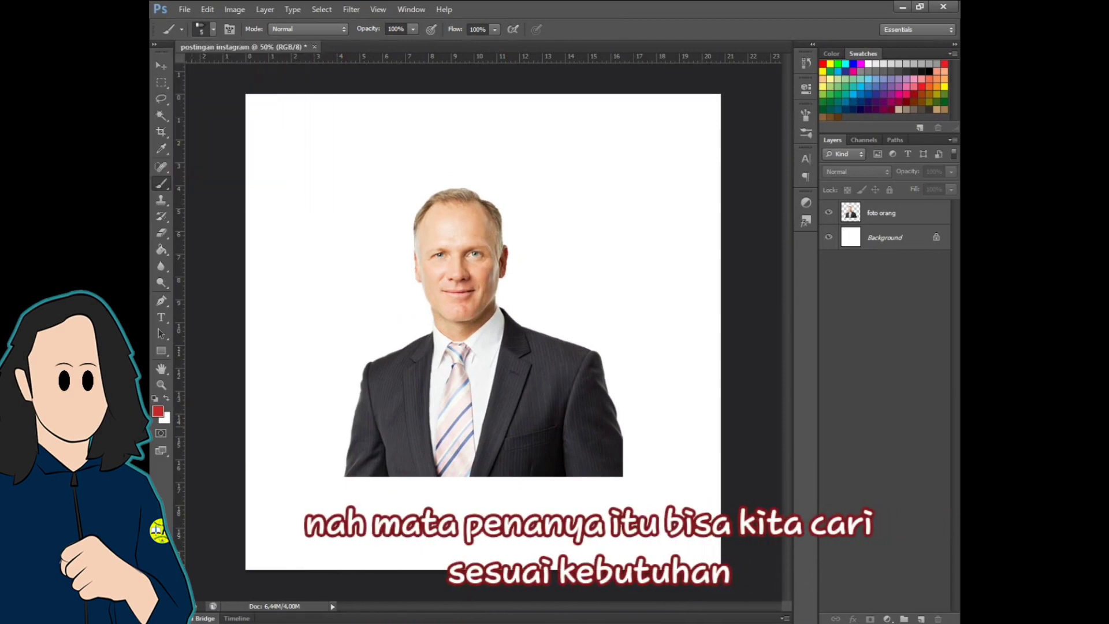
Set the foreground colour to dark red #902020 and paint a brush stroke across the face on the foto orang layer
{"action": "left_click", "coordinate": [157, 411]}
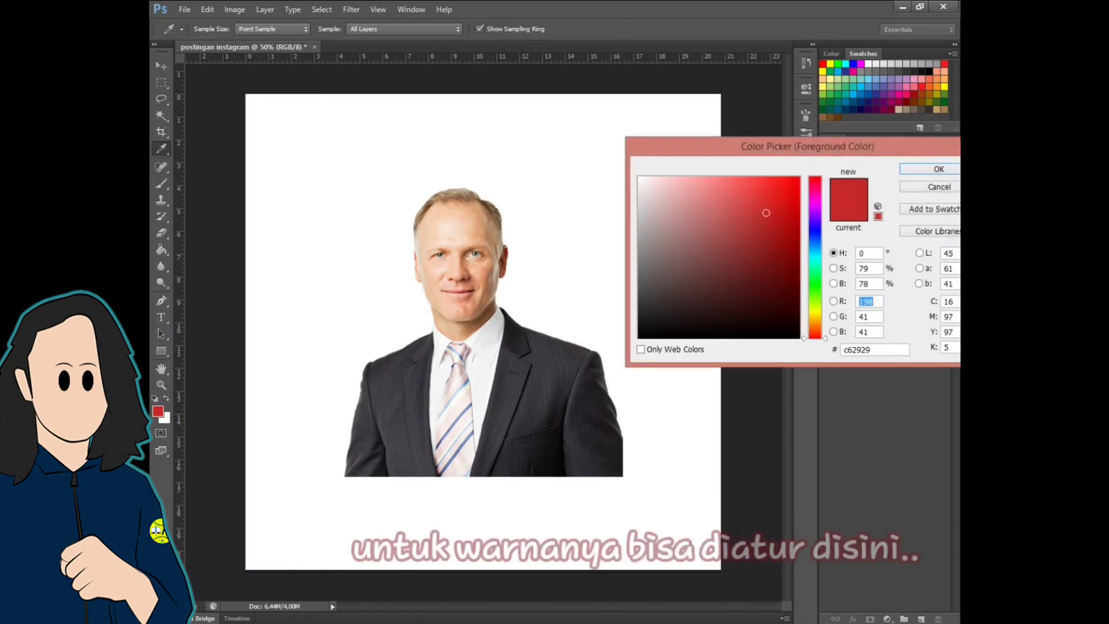
{"action": "left_click", "coordinate": [764, 247]}
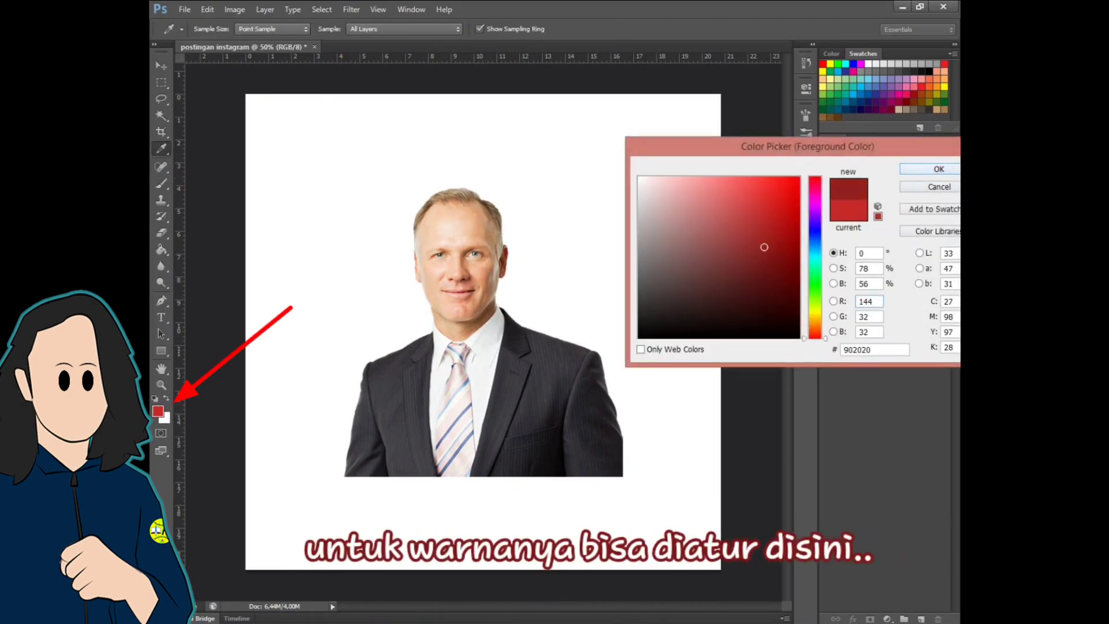
{"action": "key", "text": "Return"}
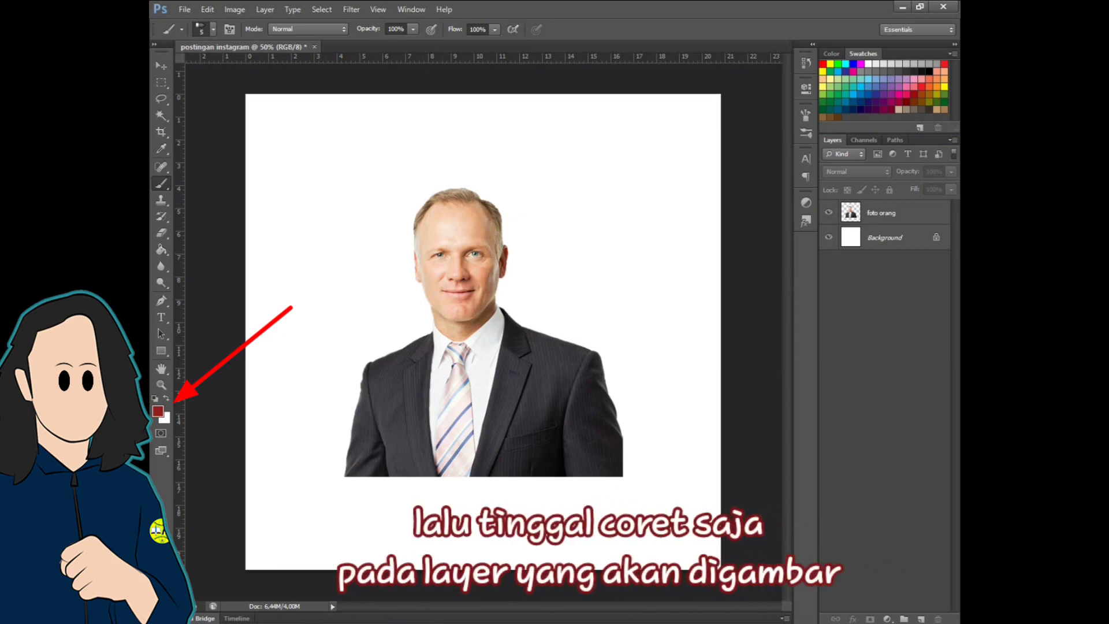
{"action": "left_click", "coordinate": [900, 213]}
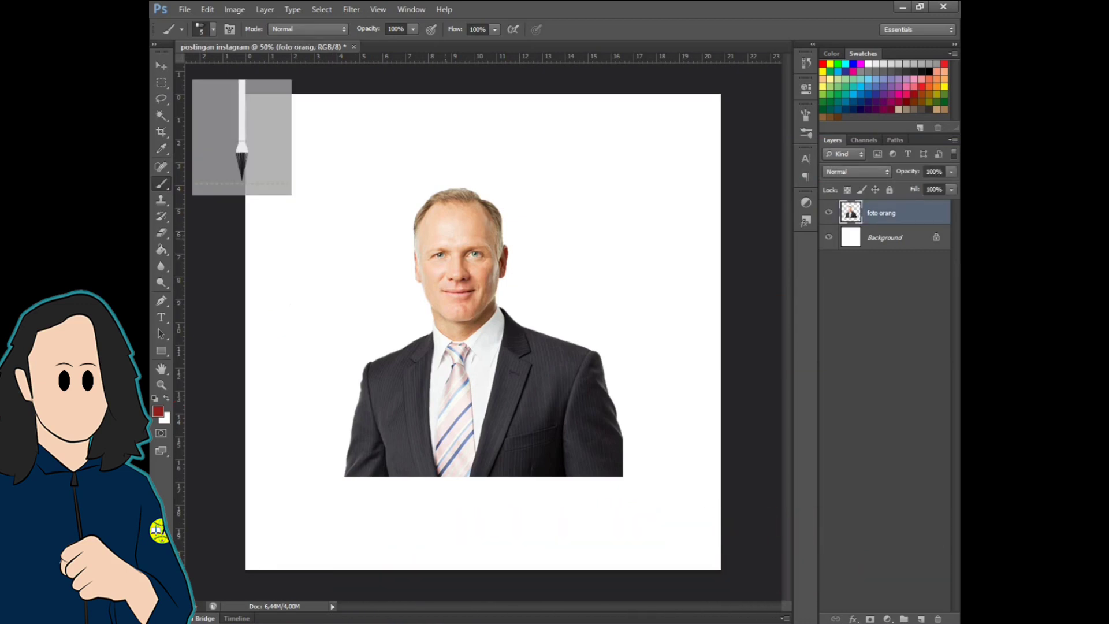
{"action": "mouse_move", "coordinate": [453, 287]}
{"action": "left_mouse_down"}
{"action": "mouse_move", "coordinate": [432, 290]}
{"action": "mouse_move", "coordinate": [420, 277]}
{"action": "mouse_move", "coordinate": [442, 292]}
{"action": "mouse_move", "coordinate": [422, 289]}
{"action": "mouse_move", "coordinate": [418, 278]}
{"action": "mouse_move", "coordinate": [482, 288]}
{"action": "mouse_move", "coordinate": [494, 279]}
{"action": "left_mouse_up"}
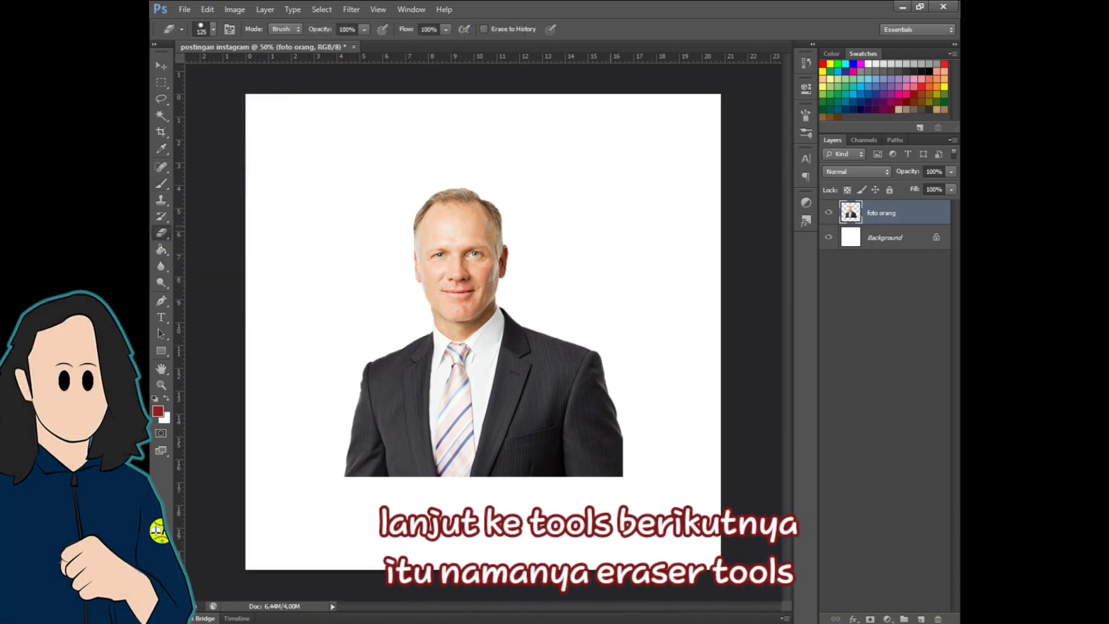
Erase the suit's right-hand shoulder and sleeve on the foto orang layer with a 250 px Eraser, and undo the erasure
{"action": "key", "text": "bracketleft"}
{"action": "key", "text": "bracketleft"}
{"action": "key", "text": "bracketright"}
{"action": "key", "text": "bracketright"}
{"action": "key", "text": "bracketright"}
{"action": "key", "text": "bracketright"}
{"action": "key", "text": "bracketright"}
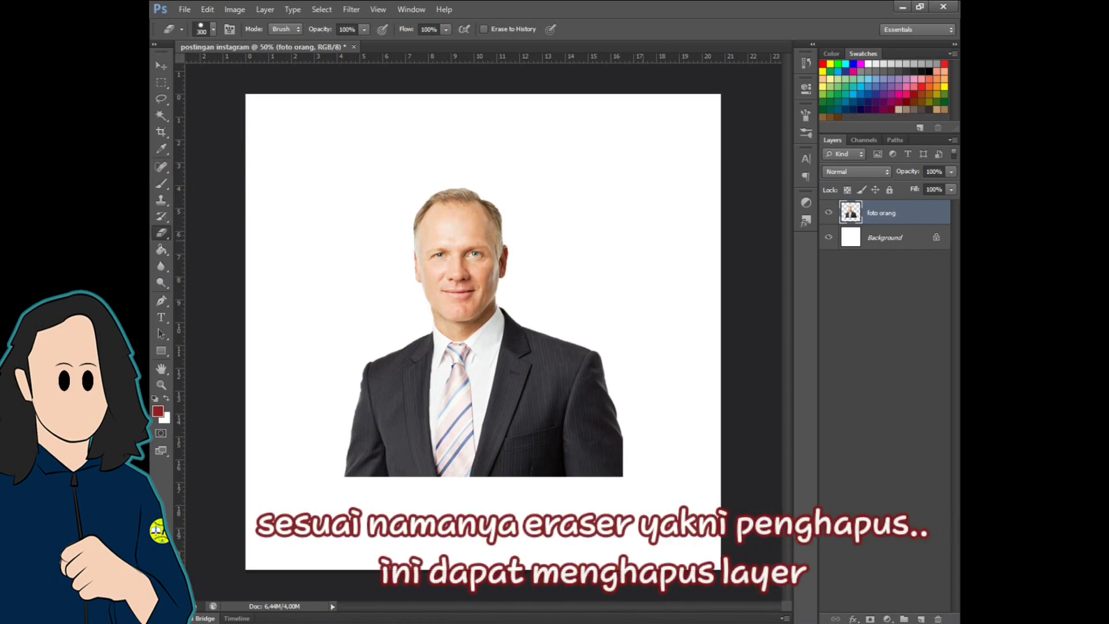
{"action": "mouse_move", "coordinate": [659, 424]}
{"action": "left_mouse_down"}
{"action": "mouse_move", "coordinate": [600, 473]}
{"action": "mouse_move", "coordinate": [621, 424]}
{"action": "mouse_move", "coordinate": [546, 471]}
{"action": "mouse_move", "coordinate": [577, 381]}
{"action": "left_mouse_up"}
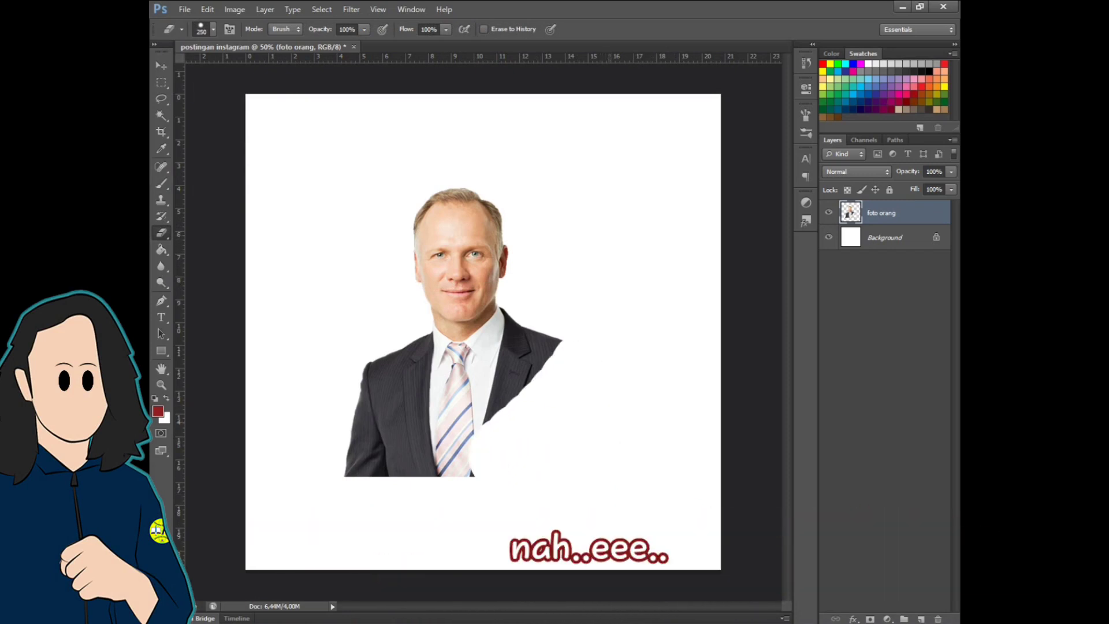
{"action": "key", "text": "ctrl+z"}
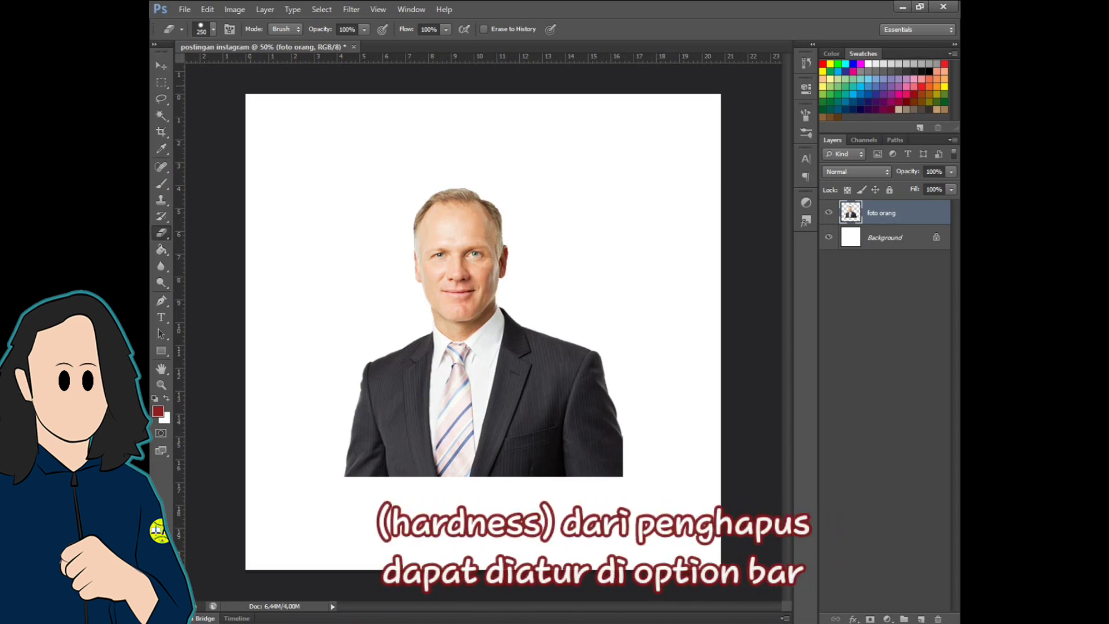
Lower the Eraser hardness to 20% and erase across the lower part of the suit
{"action": "left_click", "coordinate": [213, 29]}
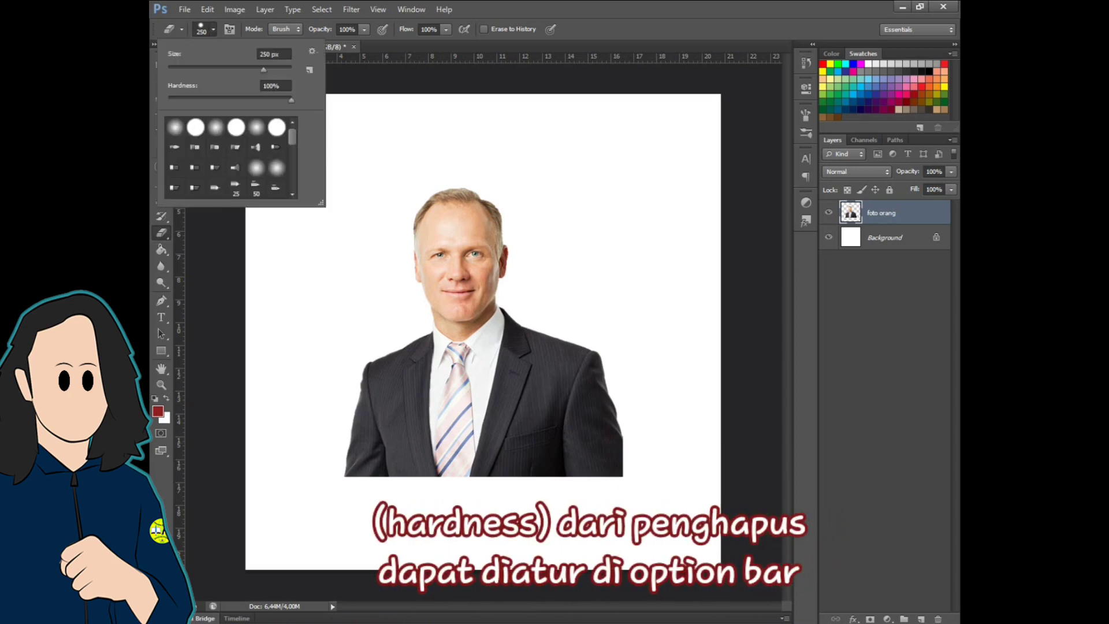
{"action": "left_click_drag", "start_coordinate": [291, 101], "coordinate": [193, 101]}
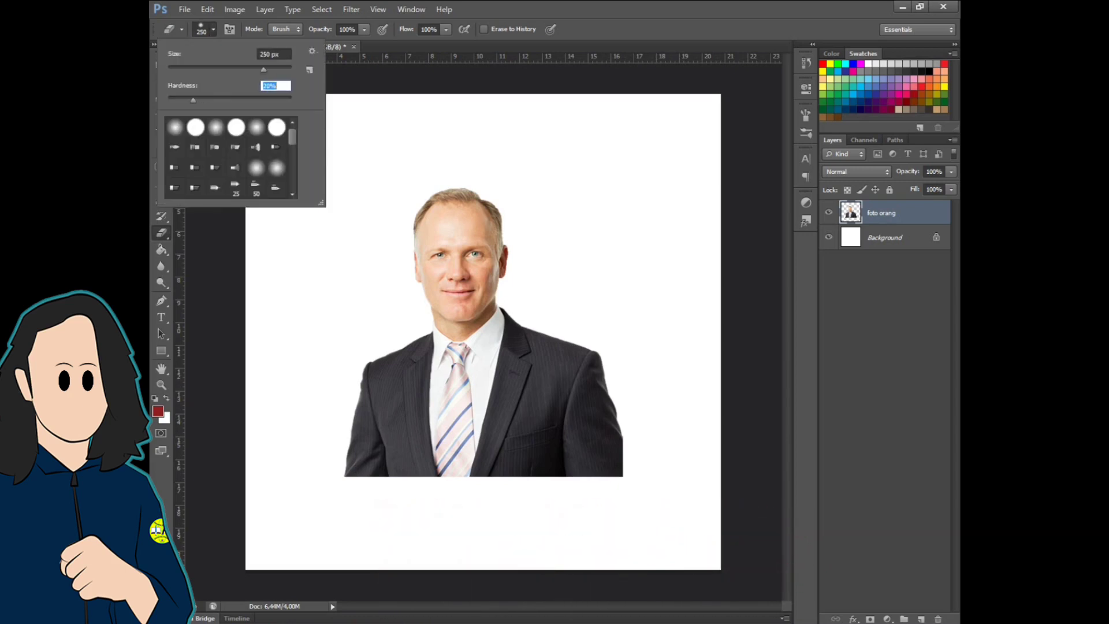
{"action": "left_click", "coordinate": [213, 30]}
{"action": "mouse_move", "coordinate": [641, 476]}
{"action": "left_mouse_down"}
{"action": "mouse_move", "coordinate": [508, 491]}
{"action": "mouse_move", "coordinate": [612, 479]}
{"action": "mouse_move", "coordinate": [323, 482]}
{"action": "mouse_move", "coordinate": [381, 444]}
{"action": "mouse_move", "coordinate": [384, 381]}
{"action": "mouse_move", "coordinate": [450, 439]}
{"action": "mouse_move", "coordinate": [456, 477]}
{"action": "mouse_move", "coordinate": [601, 454]}
{"action": "mouse_move", "coordinate": [503, 436]}
{"action": "mouse_move", "coordinate": [408, 444]}
{"action": "mouse_move", "coordinate": [623, 399]}
{"action": "mouse_move", "coordinate": [384, 410]}
{"action": "mouse_move", "coordinate": [458, 436]}
{"action": "left_mouse_up"}
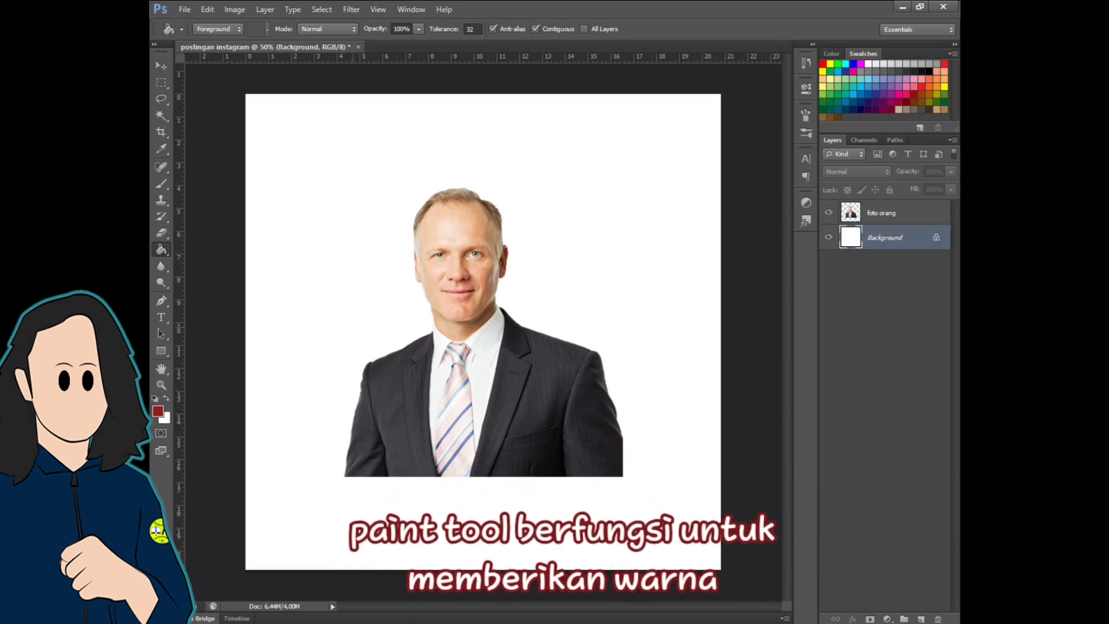
Set the foreground colour to blue #1d4adb and fill the Background layer with the Paint Bucket
{"action": "left_click", "coordinate": [158, 411]}
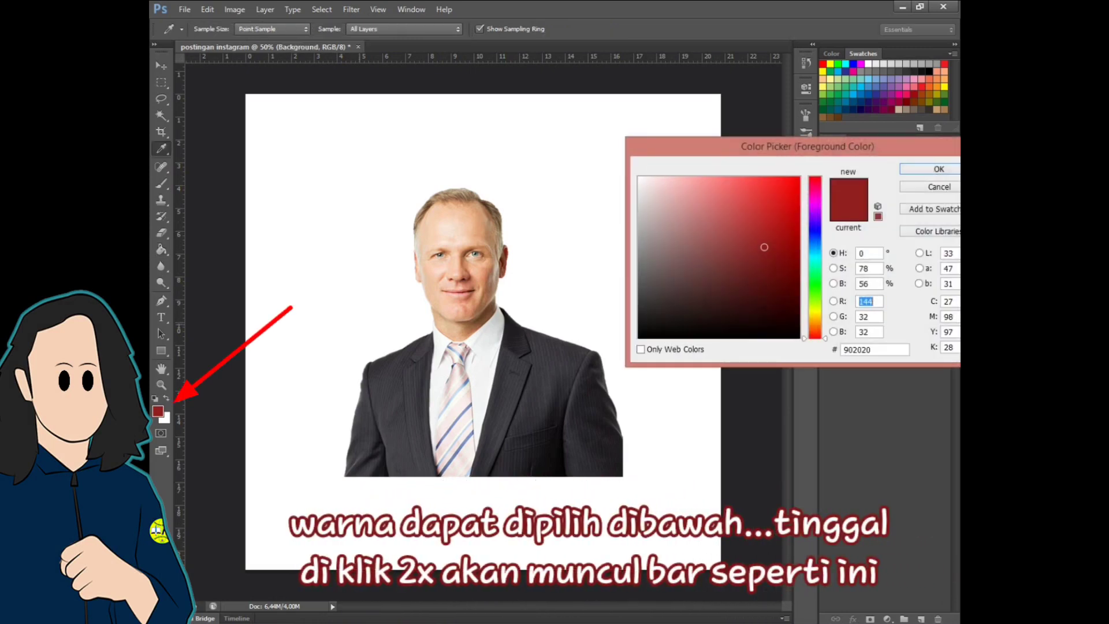
{"action": "left_click_drag", "start_coordinate": [815, 231], "coordinate": [815, 236]}
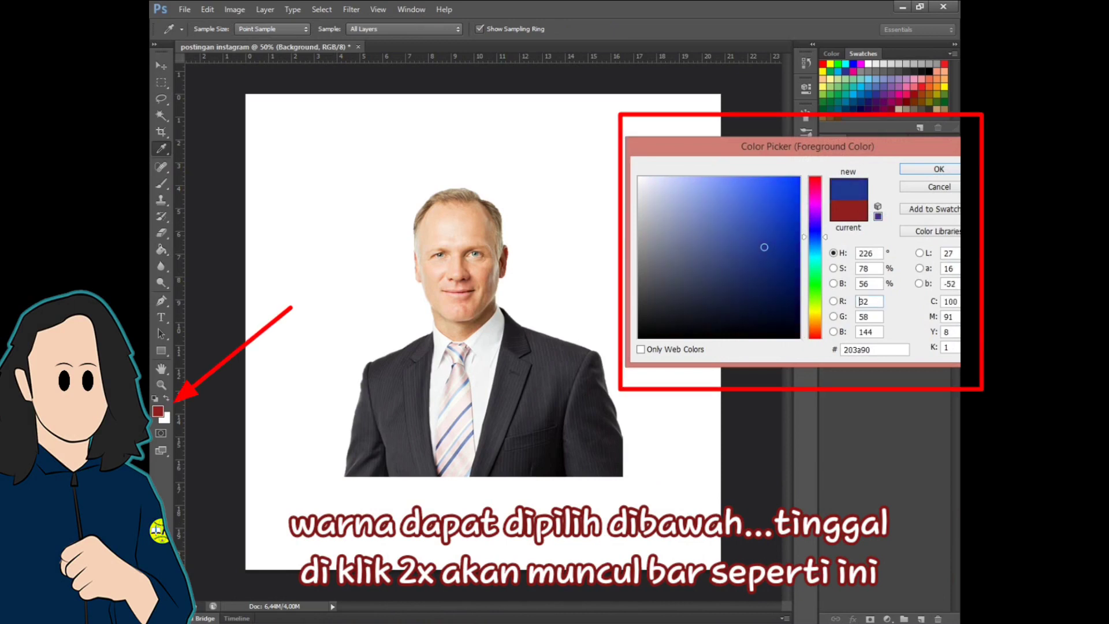
{"action": "key", "text": "Return"}
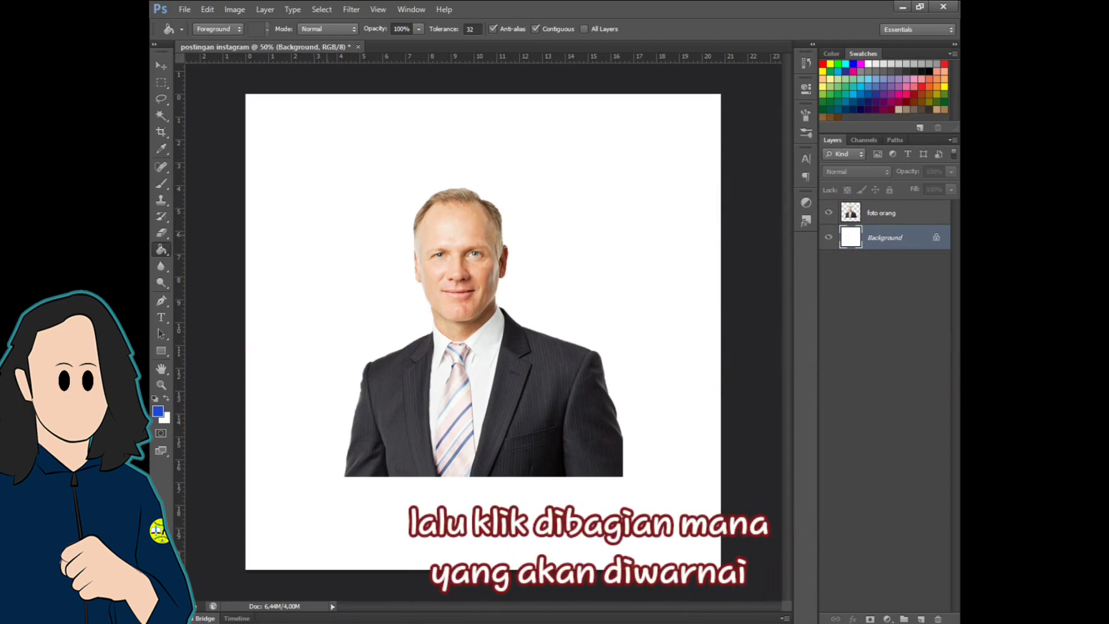
{"action": "left_click", "coordinate": [327, 234]}
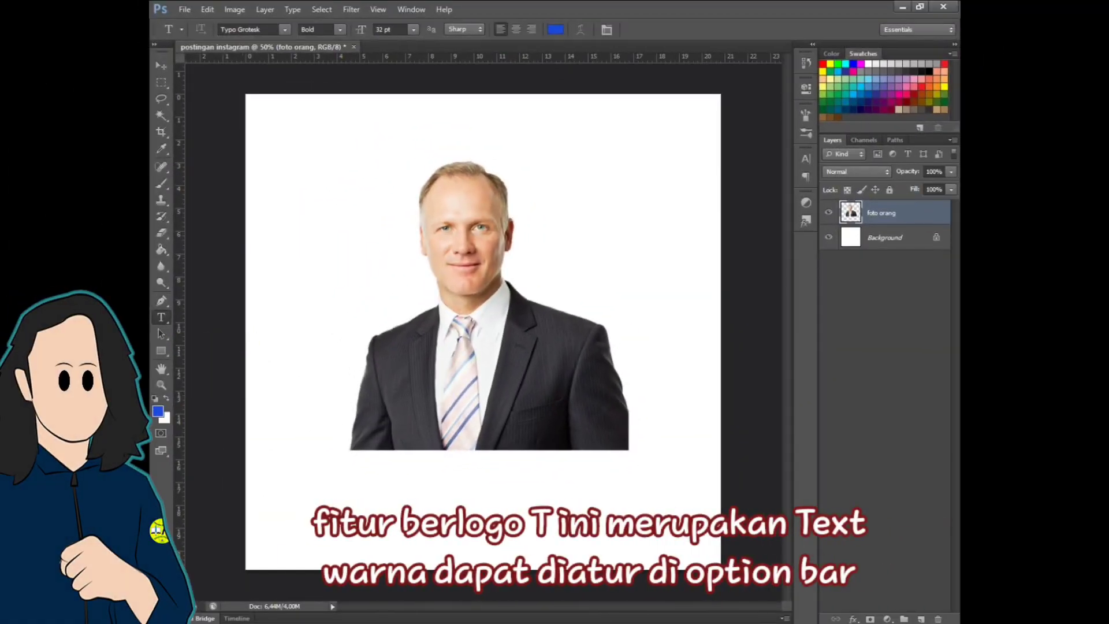
Set up the Type tool with light blue #1d9fdb, the American Captain font and a size of 46 pt
{"action": "left_click", "coordinate": [555, 29]}
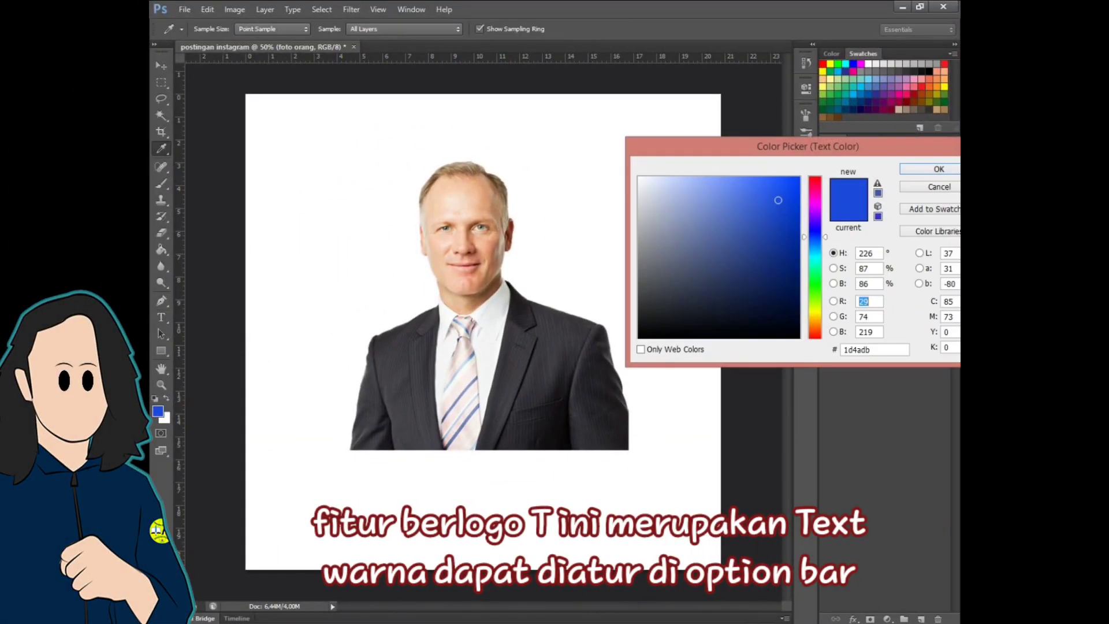
{"action": "mouse_move", "coordinate": [814, 237]}
{"action": "left_mouse_down"}
{"action": "mouse_move", "coordinate": [814, 198]}
{"action": "mouse_move", "coordinate": [814, 249]}
{"action": "left_mouse_up"}
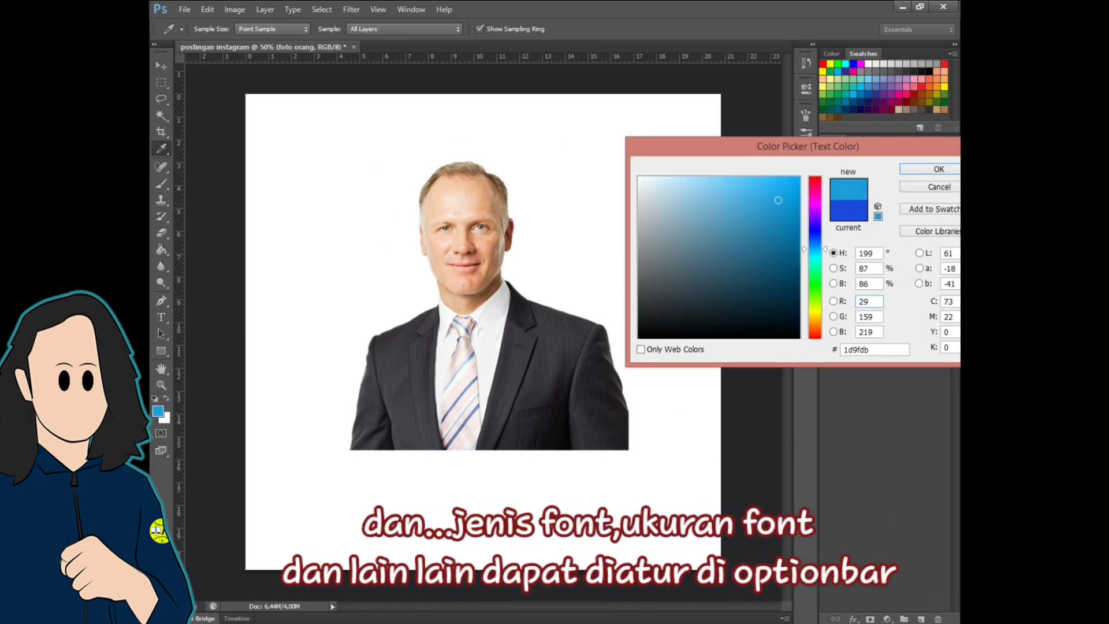
{"action": "left_click", "coordinate": [938, 168]}
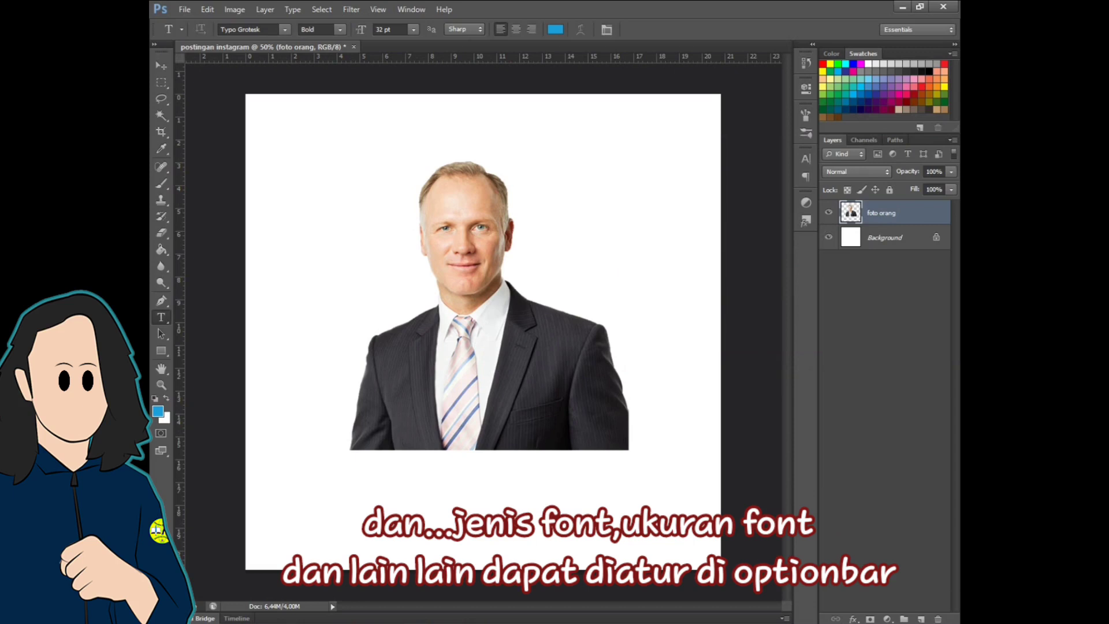
{"action": "left_click", "coordinate": [248, 30]}
{"action": "type", "text": "American Captain"}
{"action": "key", "text": "Return"}
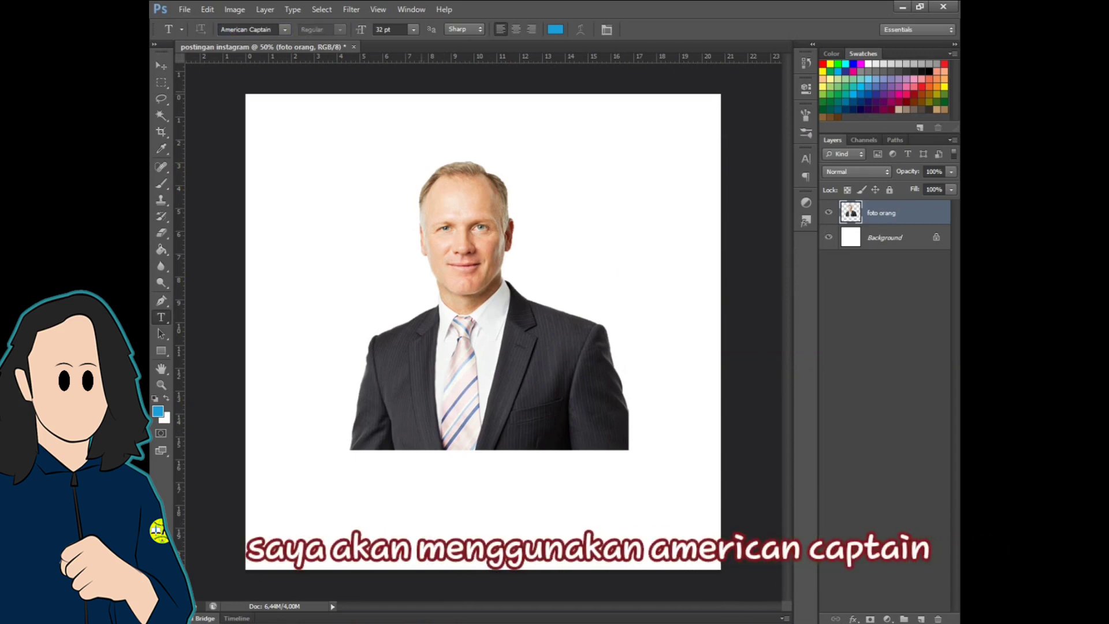
{"action": "left_click", "coordinate": [383, 30]}
{"action": "type", "text": "46"}
{"action": "key", "text": "Return"}
Add the text "HALO SEMUANYA!!!" over the lower edge of the portrait
{"action": "left_click", "coordinate": [345, 456]}
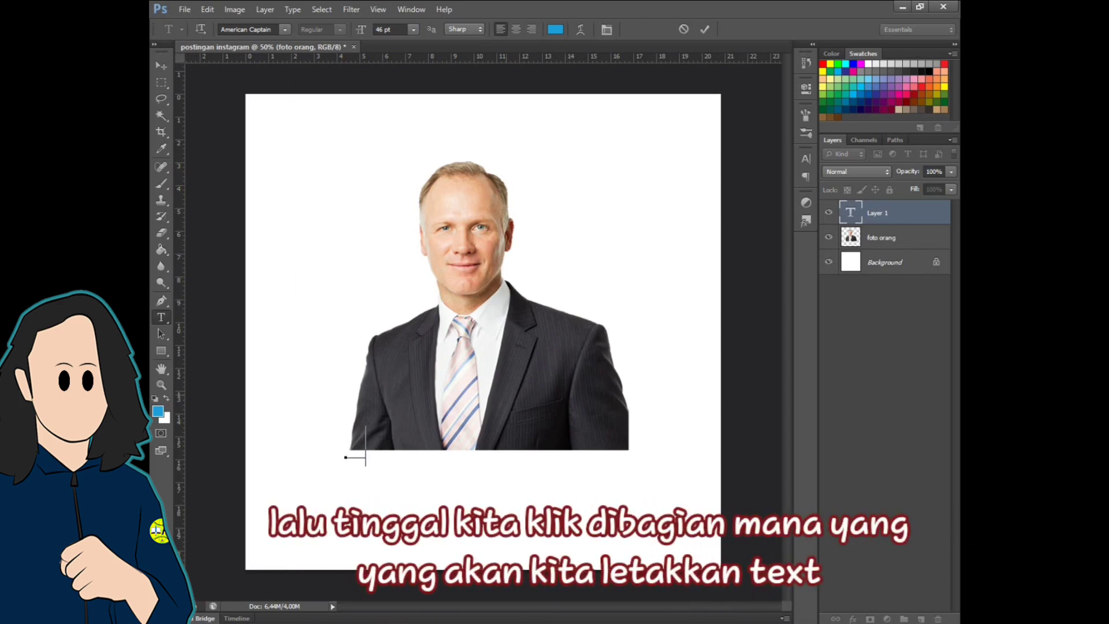
{"action": "type", "text": "HALO SEM"}
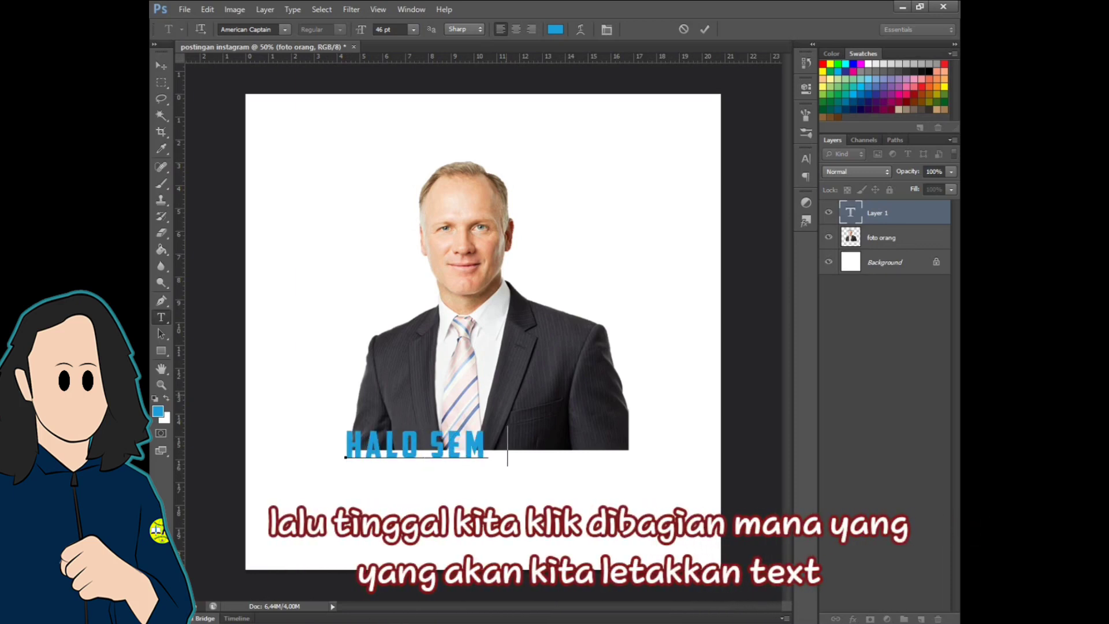
{"action": "type", "text": "UANYA"}
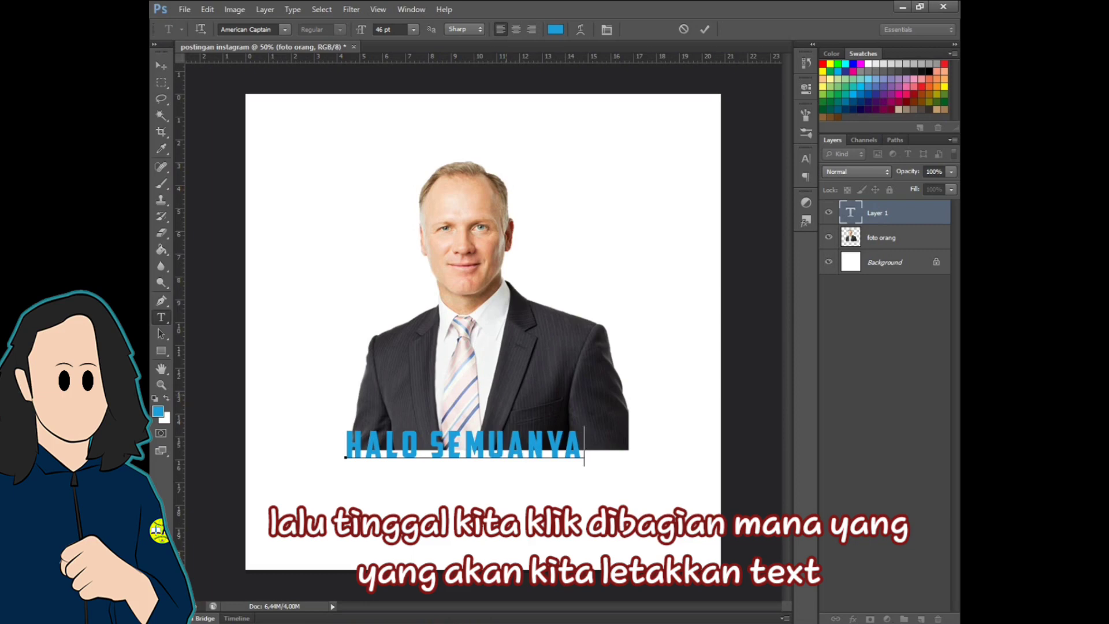
{"action": "type", "text": "!!!"}
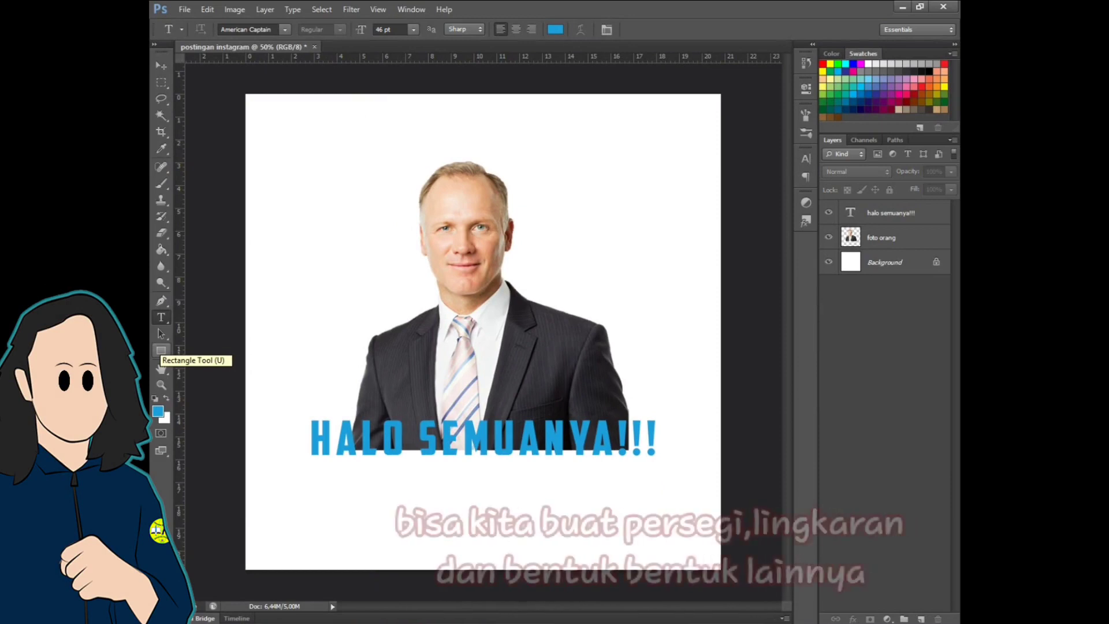
Draw an ellipse about 206 × 310 px beside the man's head and change its fill to red
{"action": "left_click", "coordinate": [161, 350]}
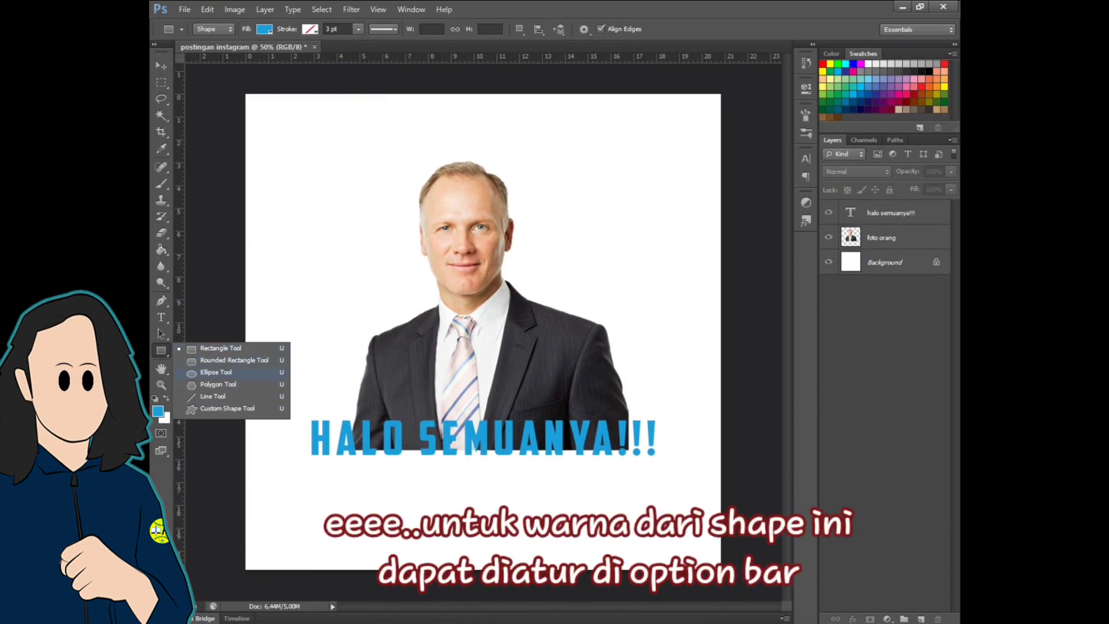
{"action": "left_click", "coordinate": [216, 372]}
{"action": "left_click_drag", "start_coordinate": [294, 190], "coordinate": [361, 288]}
{"action": "left_click", "coordinate": [264, 29]}
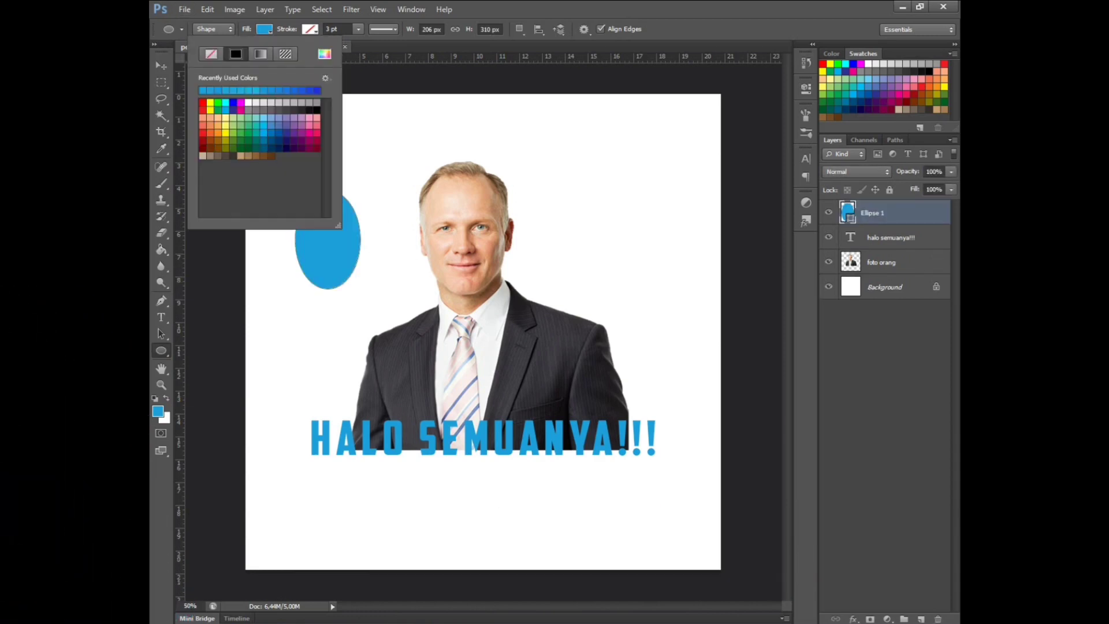
{"action": "left_click", "coordinate": [219, 134]}
{"action": "left_click", "coordinate": [204, 134]}
Draw three more red ellipses of different proportions around the portrait, two on its left and a narrow one on its right
{"action": "left_click_drag", "start_coordinate": [371, 147], "coordinate": [415, 232]}
{"action": "left_click_drag", "start_coordinate": [280, 302], "coordinate": [349, 348]}
{"action": "left_click_drag", "start_coordinate": [645, 215], "coordinate": [665, 325]}
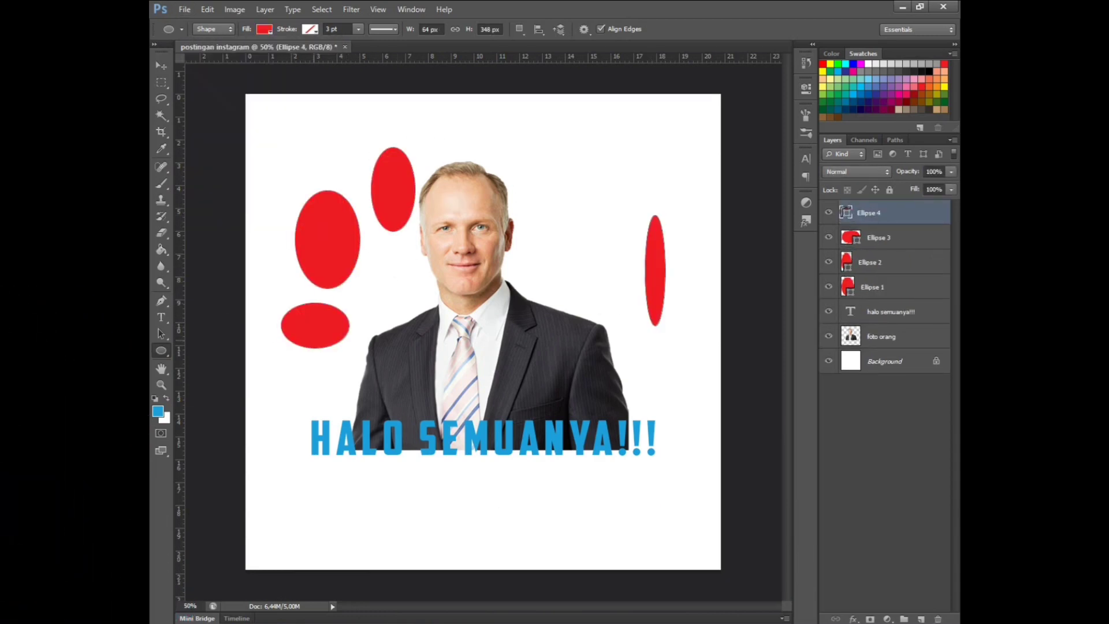
Draw two rectangles with the Rectangle tool to the right of the man's head and above his shoulder
{"action": "right_click", "coordinate": [161, 350]}
{"action": "left_click", "coordinate": [217, 349]}
{"action": "left_click_drag", "start_coordinate": [550, 168], "coordinate": [627, 227]}
{"action": "left_click_drag", "start_coordinate": [542, 262], "coordinate": [627, 292]}
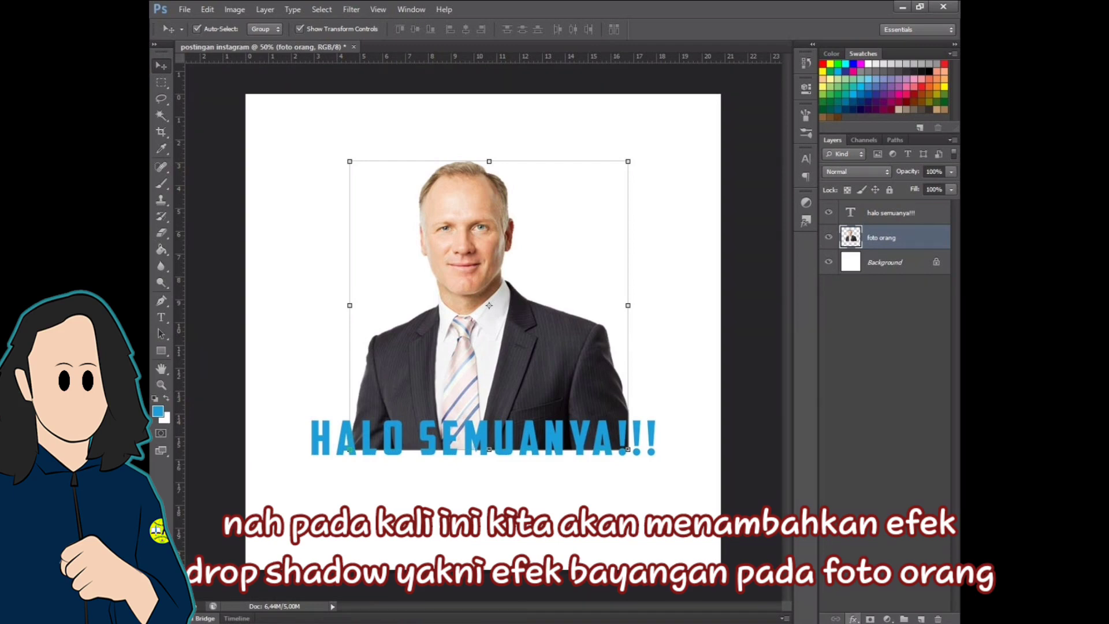
Add a drop shadow to the foto orang layer with an 11 px distance and an enlarged, softer size
{"action": "left_click", "coordinate": [854, 619]}
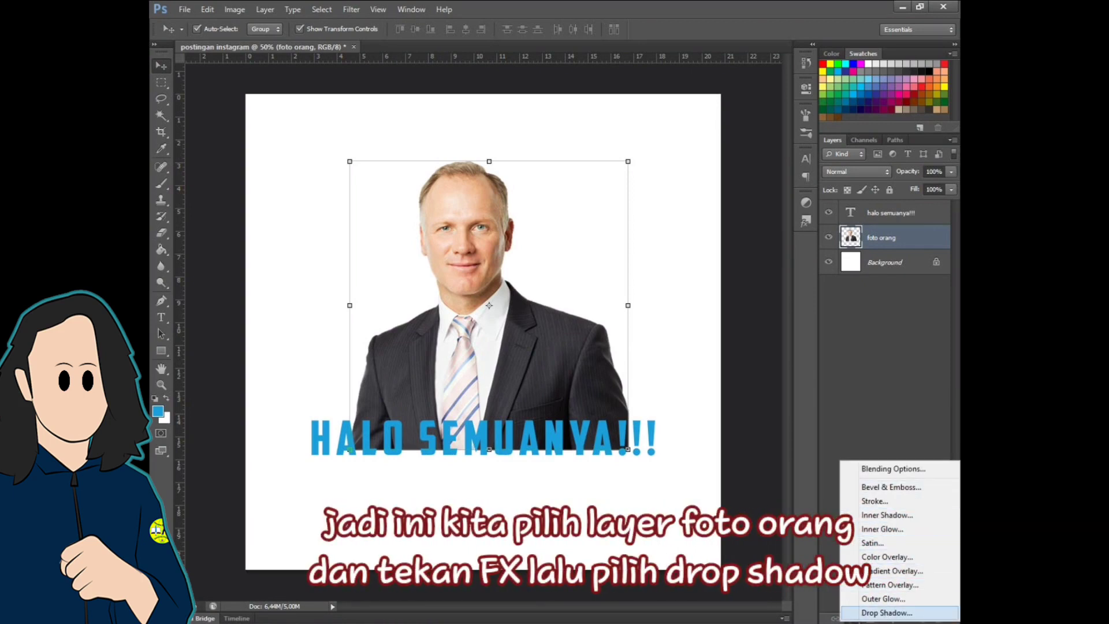
{"action": "left_click", "coordinate": [886, 613]}
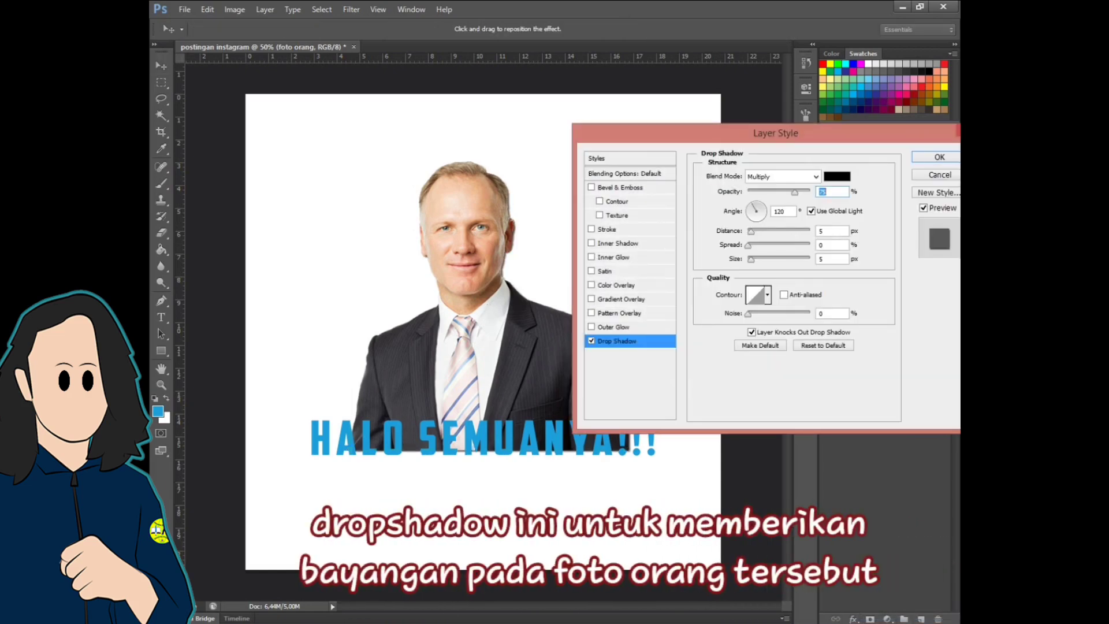
{"action": "left_click_drag", "start_coordinate": [751, 231], "coordinate": [759, 259]}
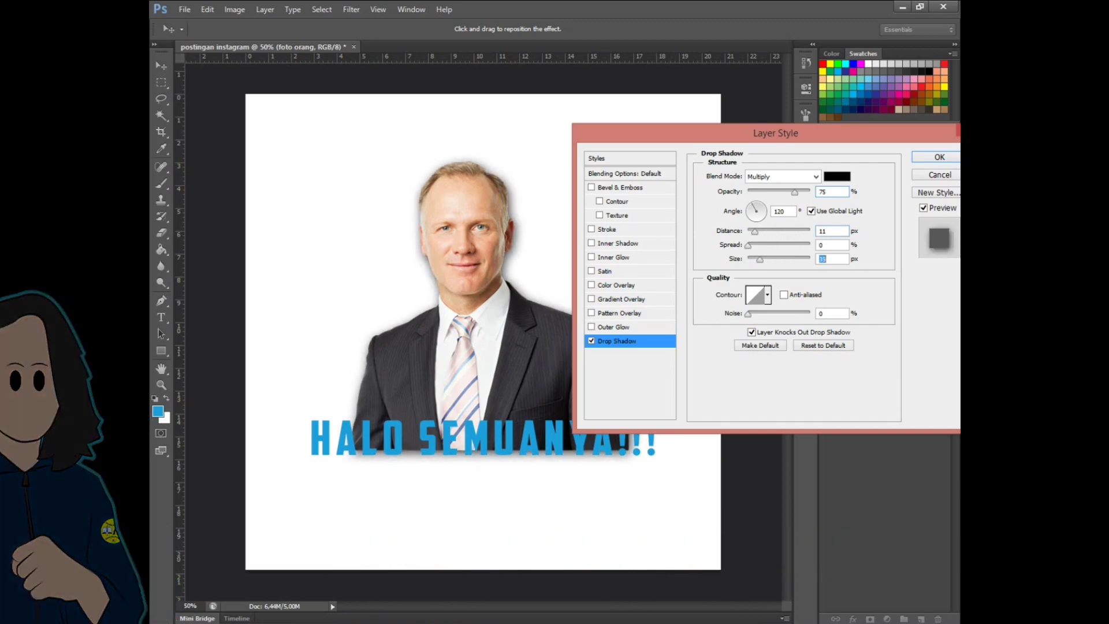
{"action": "key", "text": "Return"}
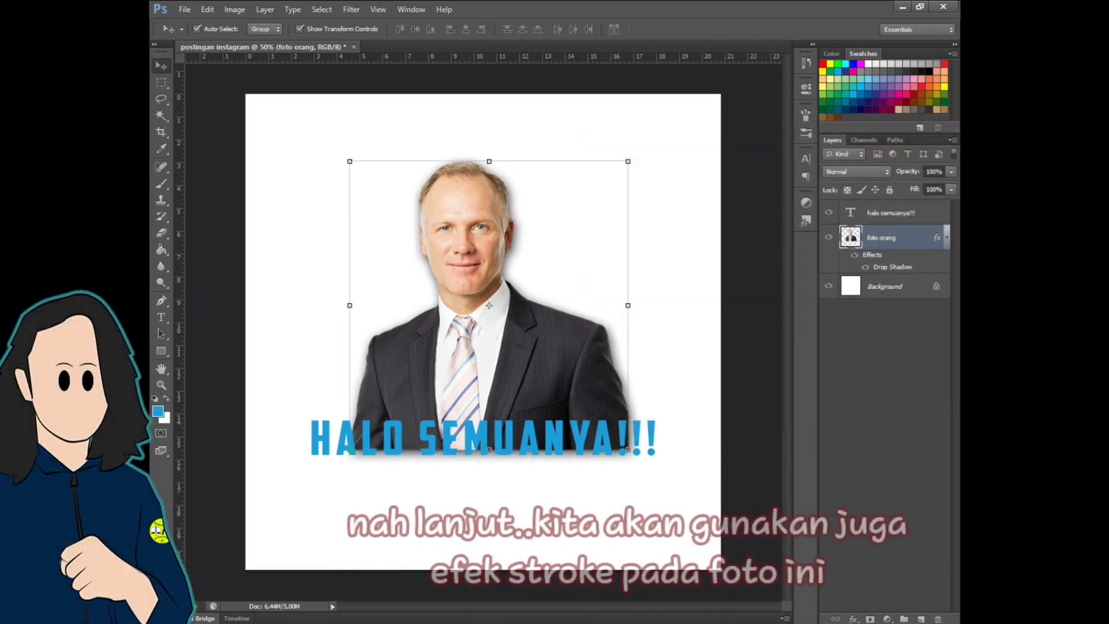
Add a thick outside stroke in blue #259ac0 around the portrait on the foto orang layer
{"action": "left_click", "coordinate": [852, 618]}
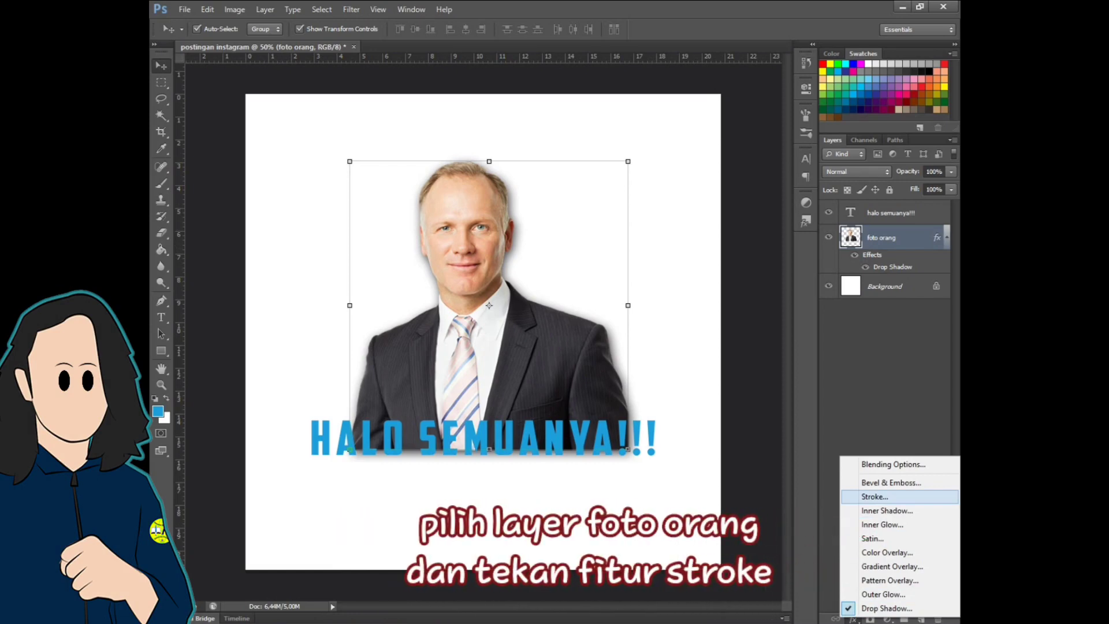
{"action": "left_click", "coordinate": [874, 496]}
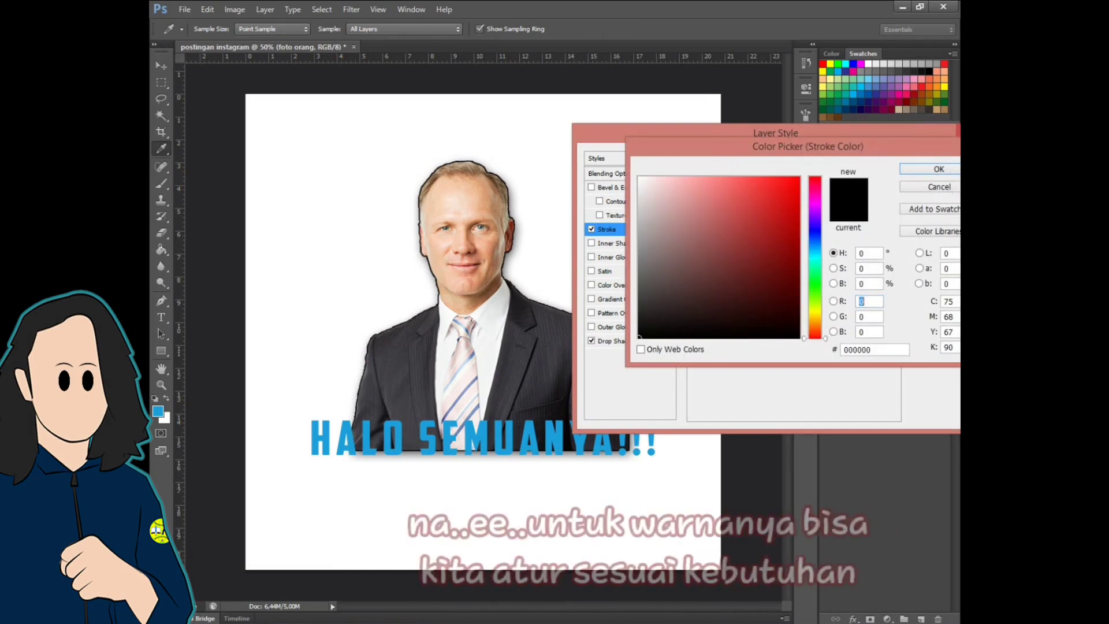
{"action": "left_click_drag", "start_coordinate": [673, 206], "coordinate": [815, 251]}
{"action": "left_click", "coordinate": [769, 216]}
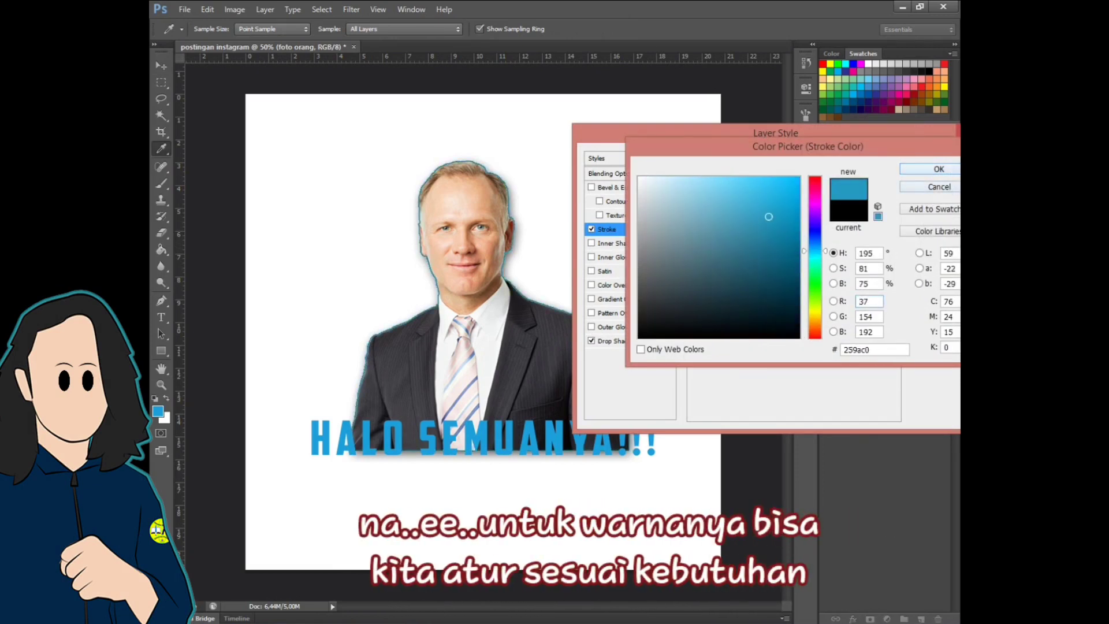
{"action": "key", "text": "Return"}
{"action": "left_click_drag", "start_coordinate": [749, 176], "coordinate": [755, 176]}
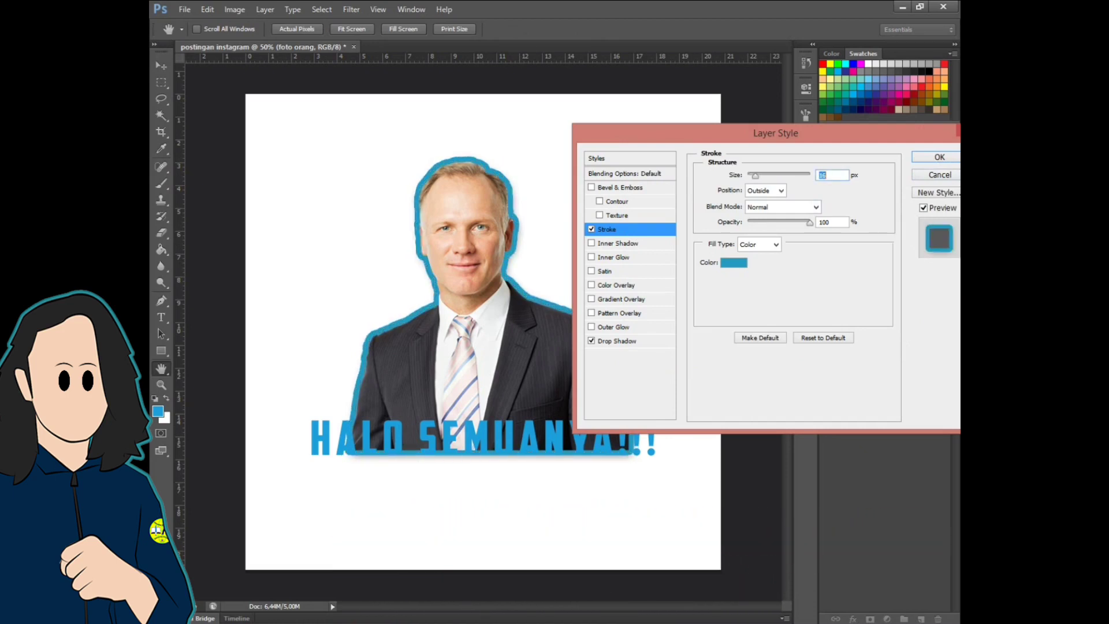
{"action": "key", "text": "Return"}
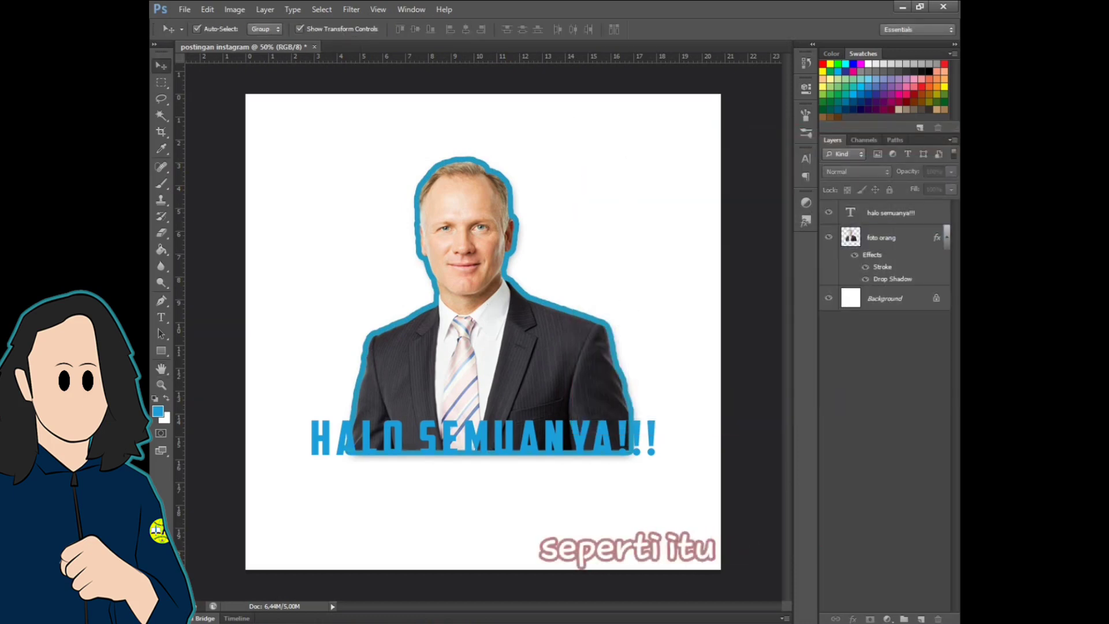